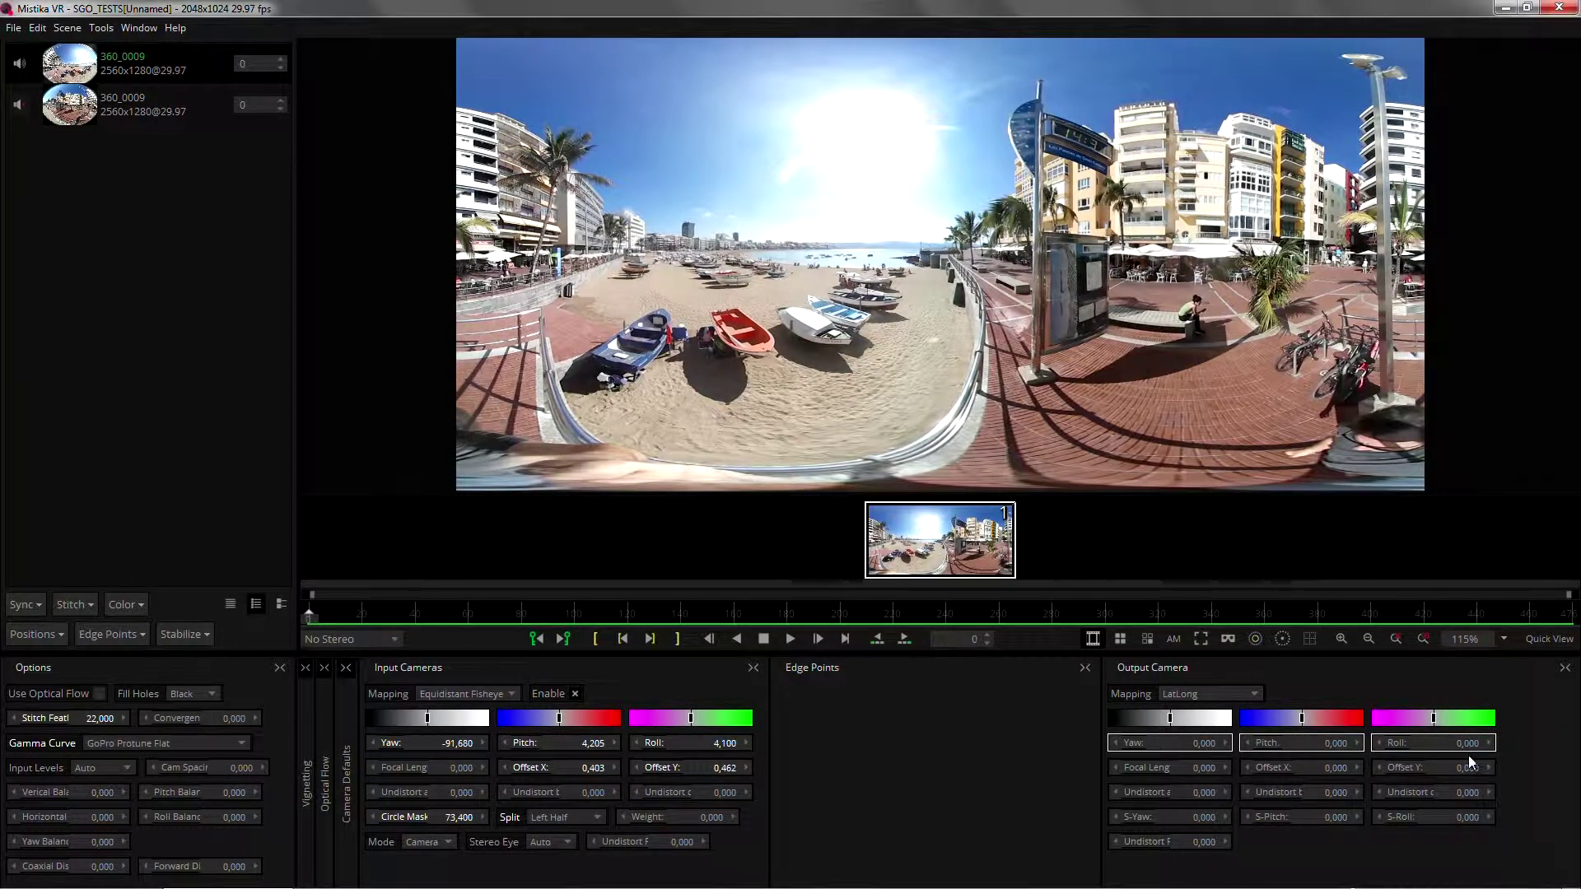
# Enter 32 for the beach shot's output camera yaw, then nudge it up to 35
pyautogui.click(1195, 768)
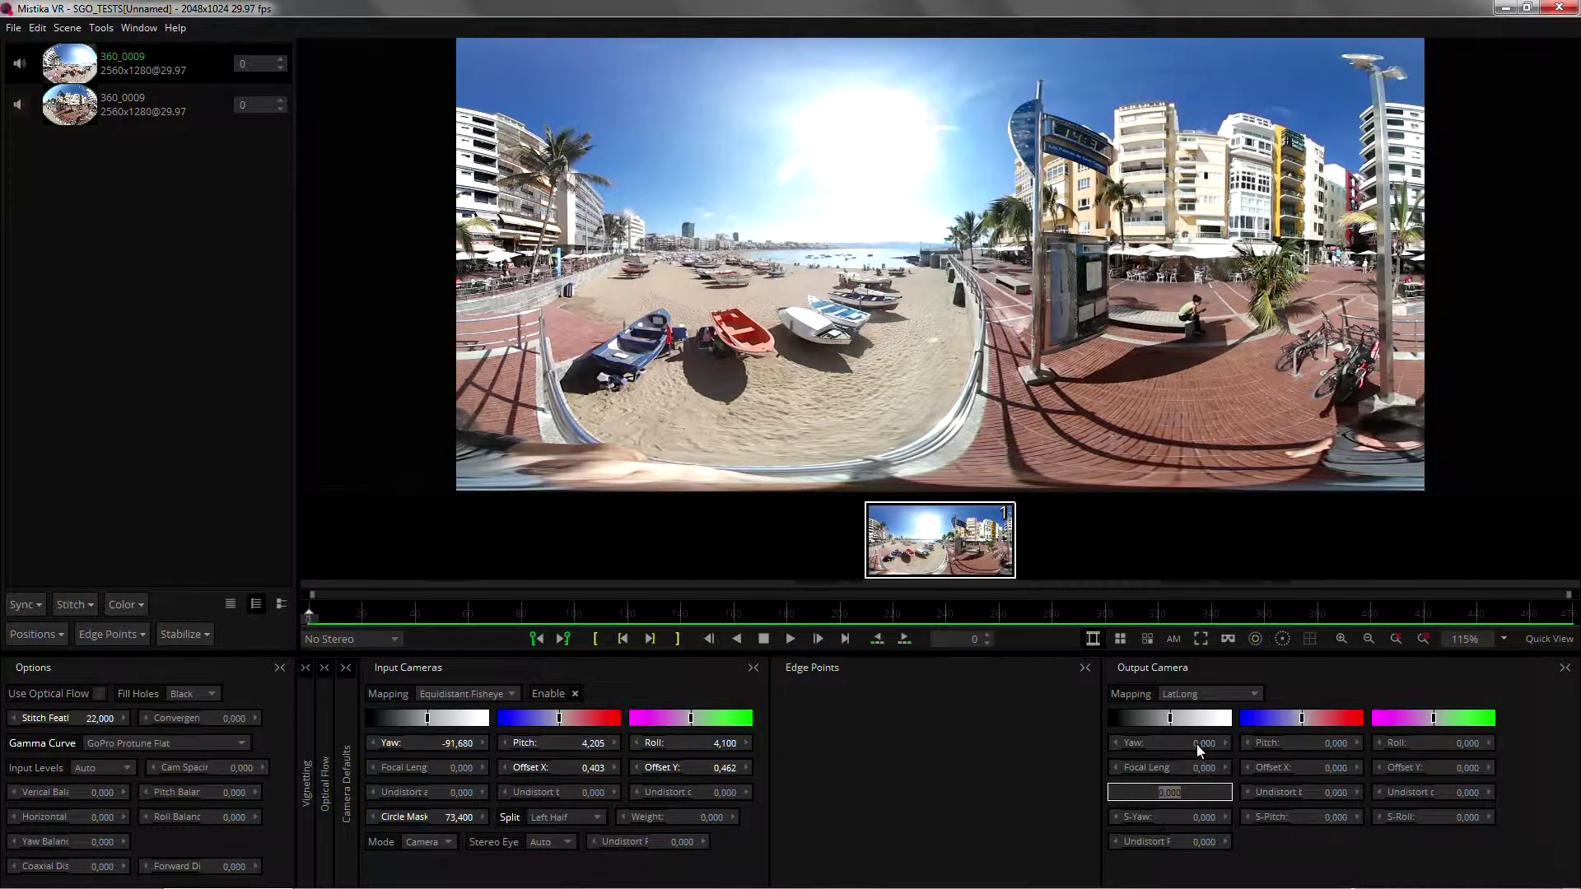
pyautogui.click(1197, 743)
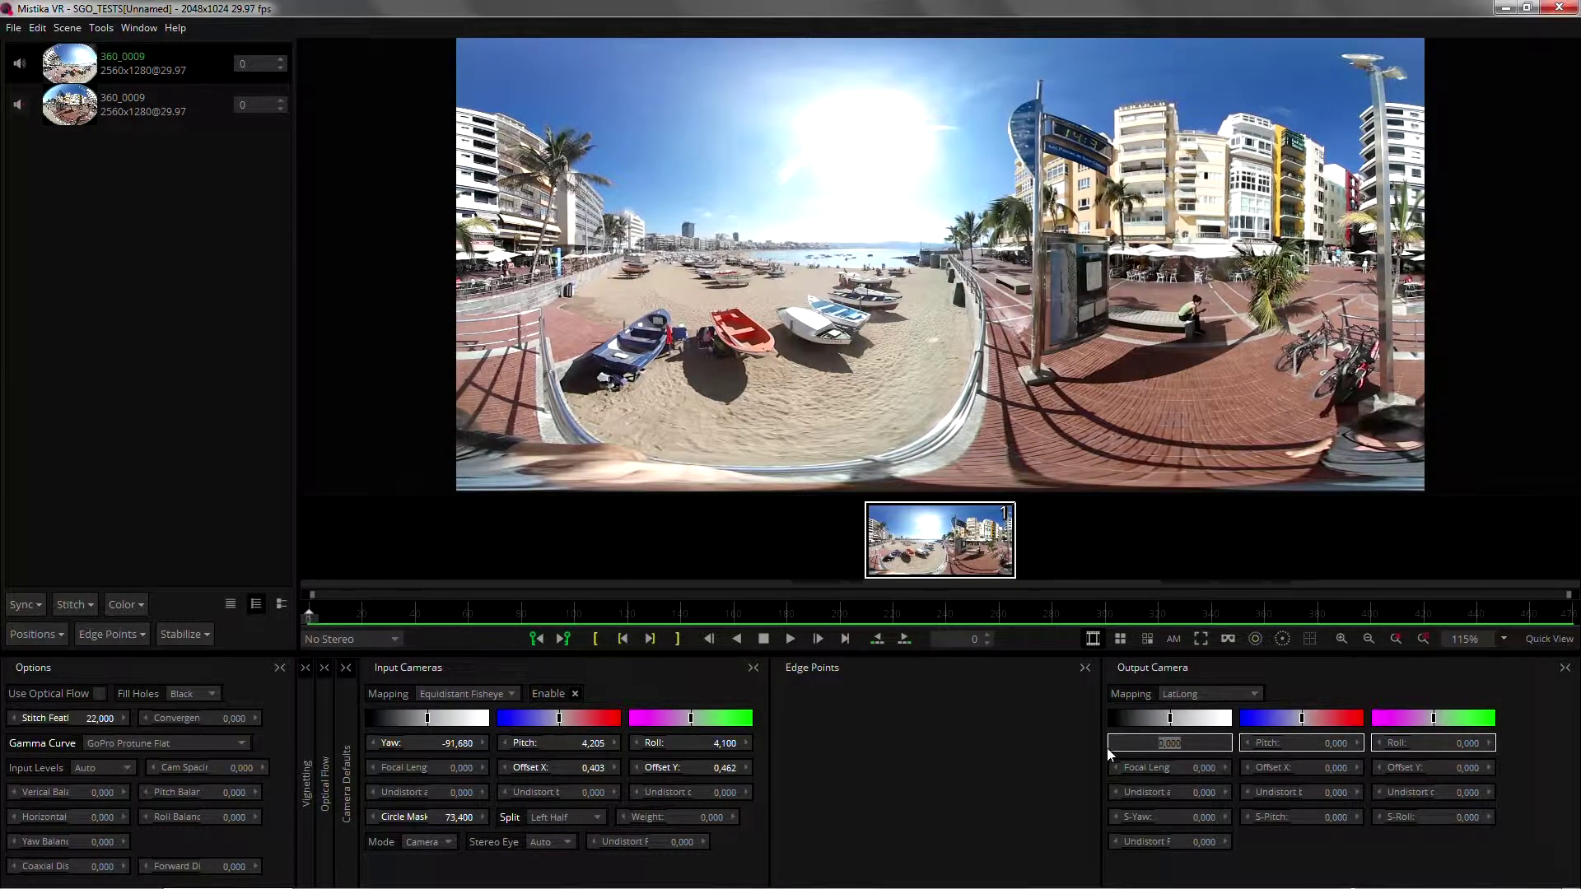
pyautogui.write('32')
pyautogui.press('Return')
pyautogui.moveTo(1214, 745); pyautogui.dragTo(1241, 853)
pyautogui.click(1175, 758)
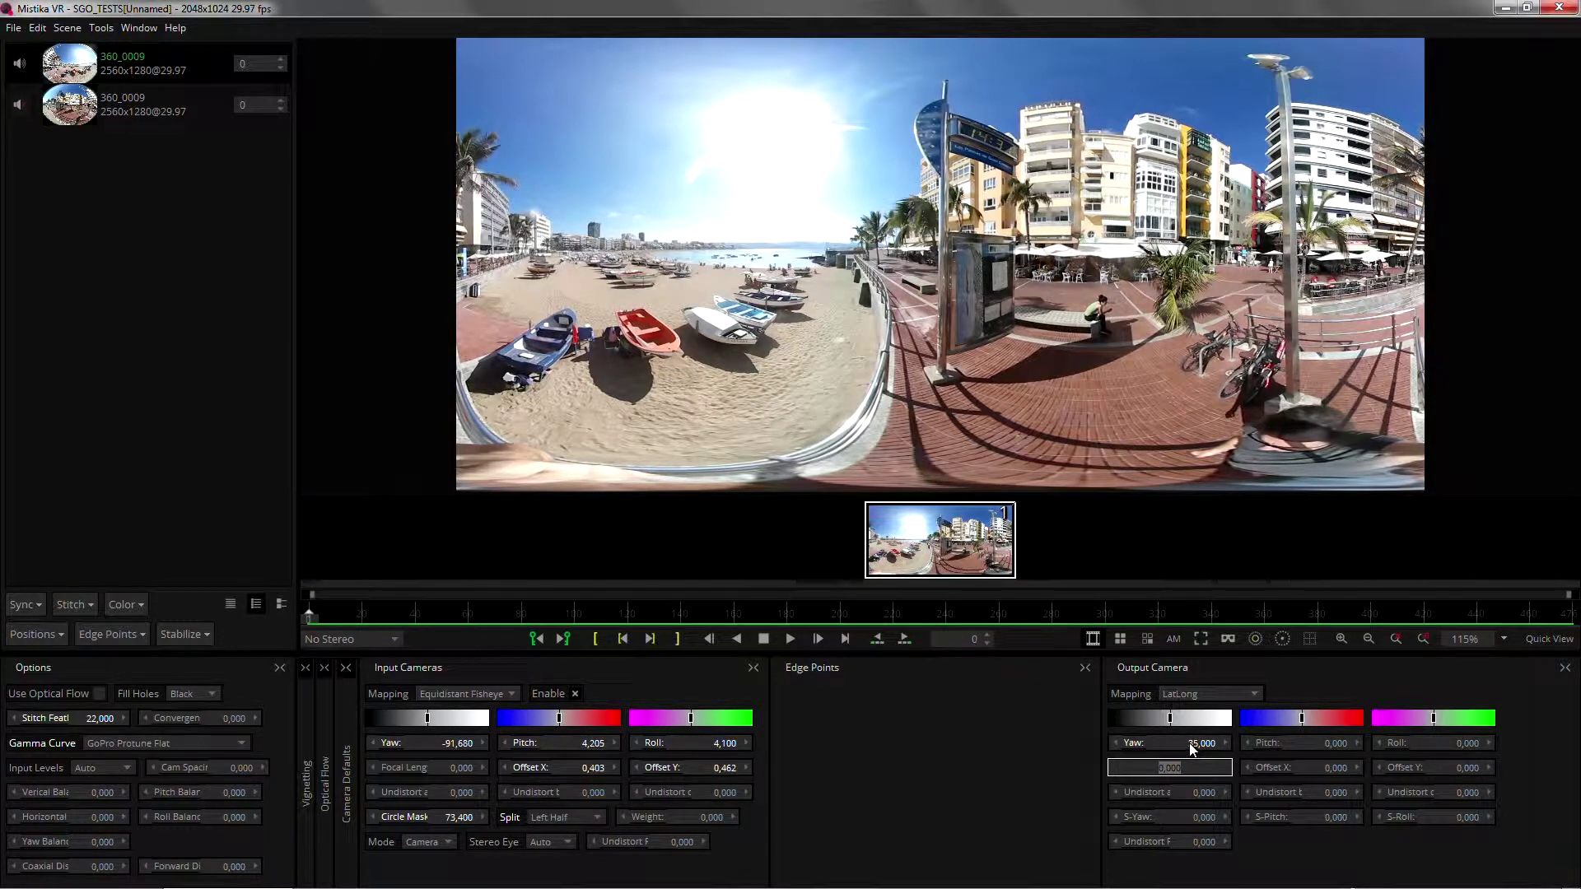
pyautogui.rightClick(1189, 744)
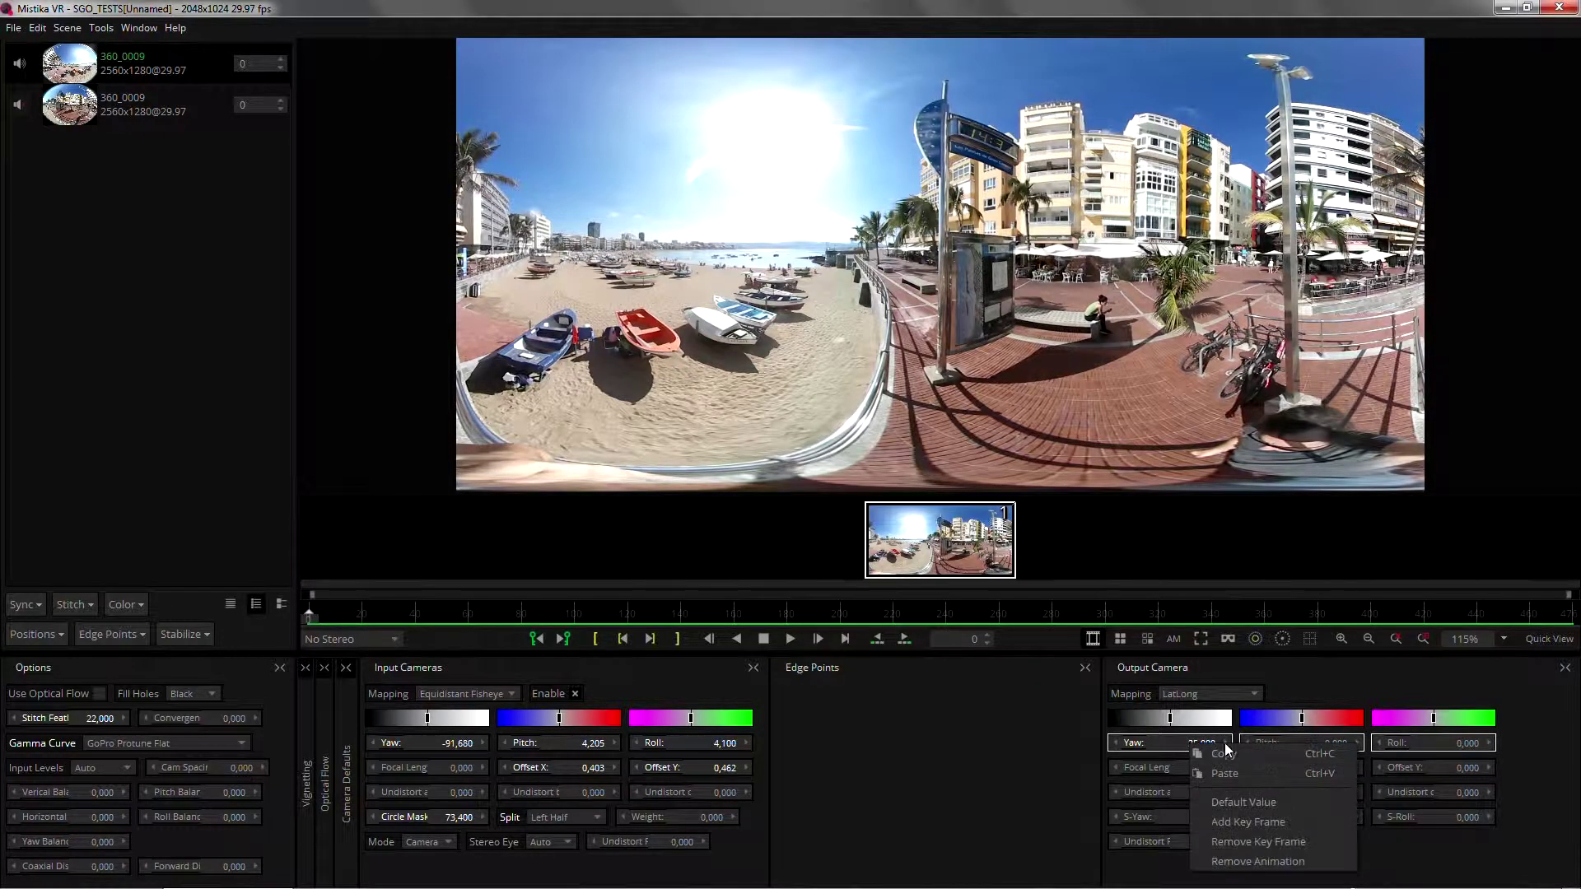
# Add an output camera keyframe at the start, then re-aim to yaw 5, pitch ~23.5 at frame 17
pyautogui.click(1257, 823)
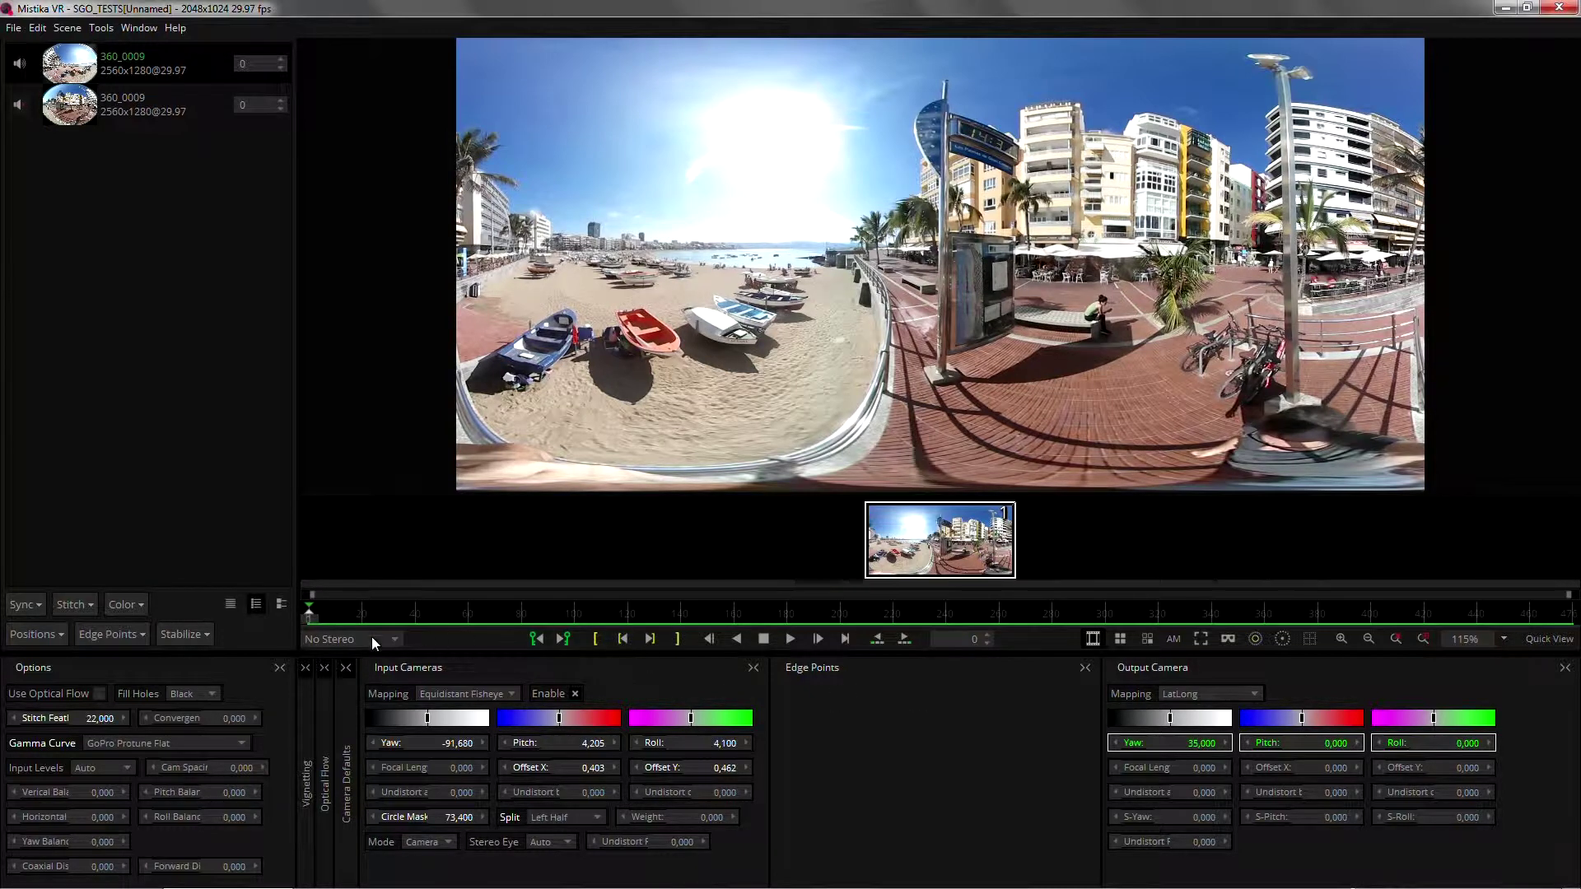
pyautogui.moveTo(308, 616); pyautogui.dragTo(338, 613)
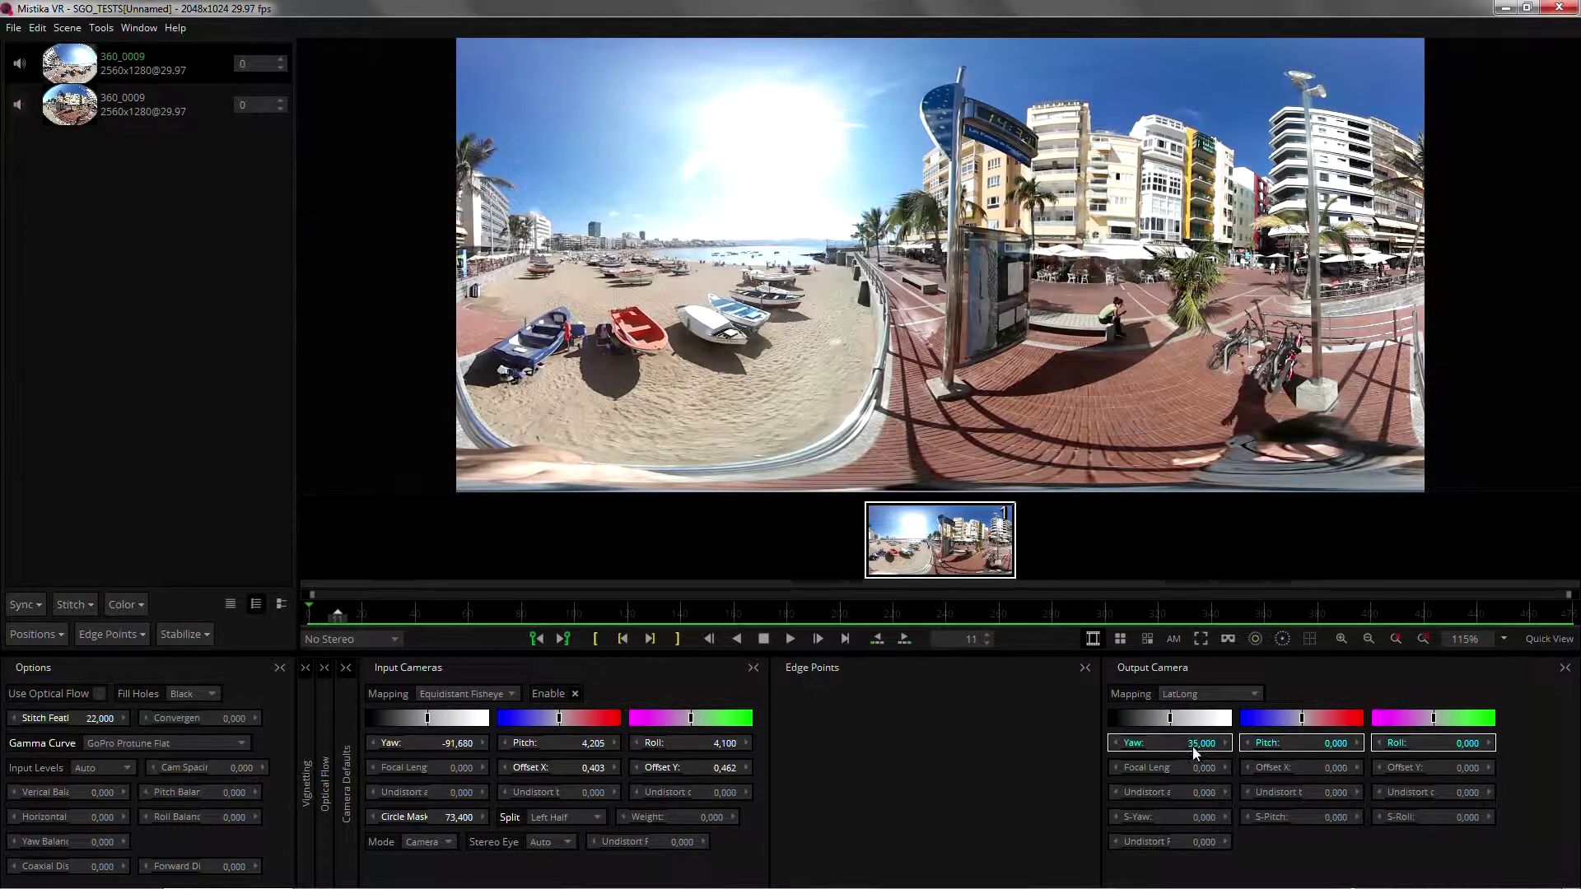
pyautogui.press('space')
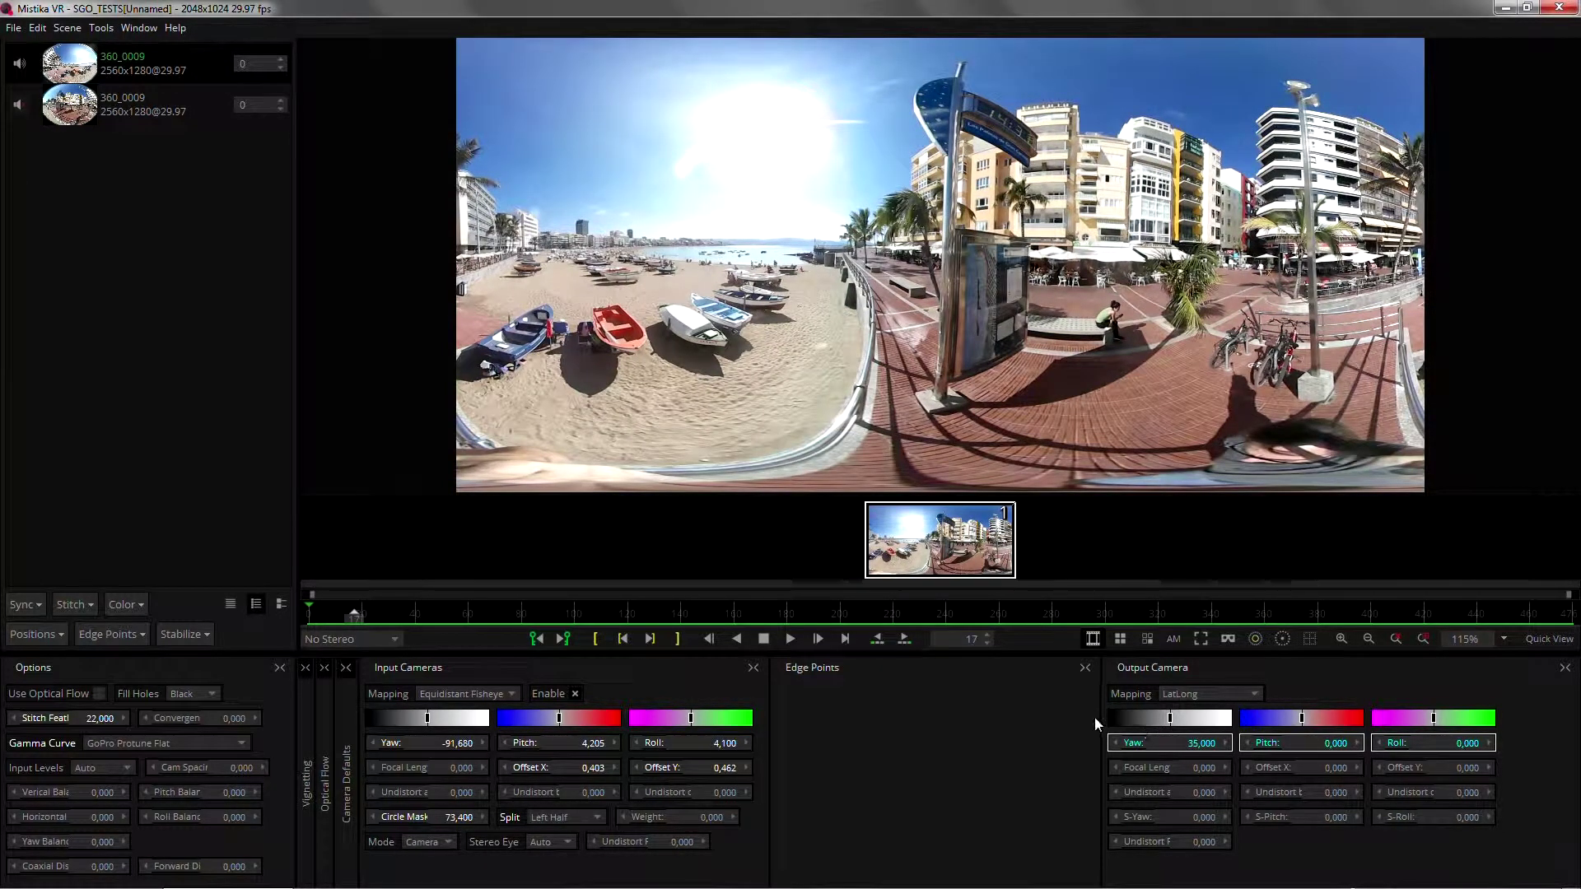
pyautogui.moveTo(1200, 744)
pyautogui.mouseDown()
pyautogui.moveTo(1216, 743)
pyautogui.moveTo(1177, 743)
pyautogui.mouseUp()
pyautogui.moveTo(1325, 743); pyautogui.dragTo(1228, 750)
pyautogui.rightClick(1187, 742)
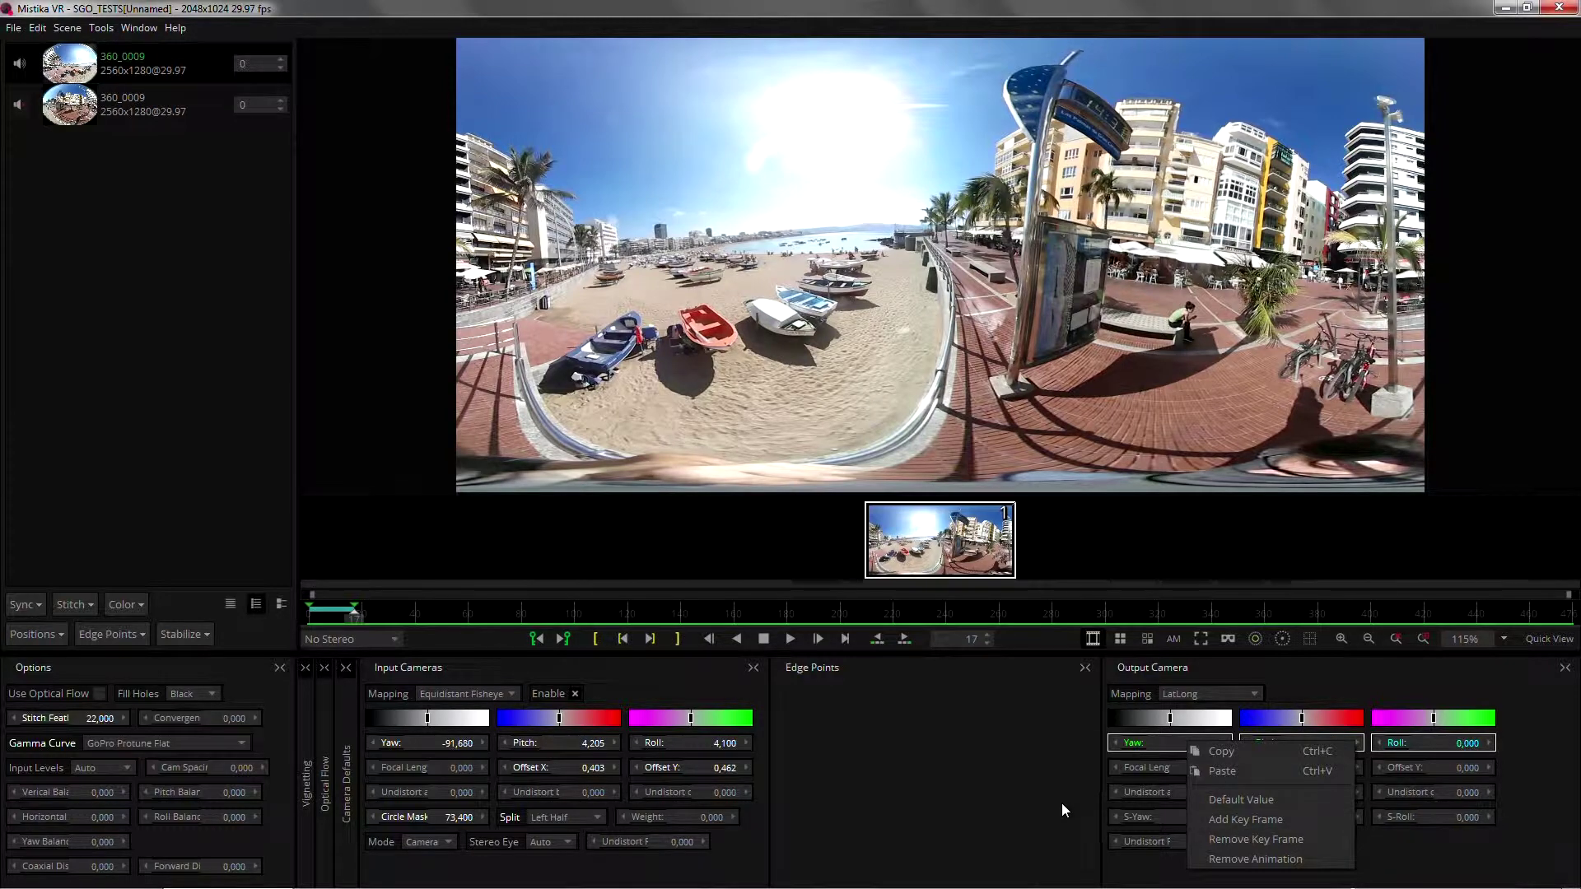
# Key the output camera at frame 17, re-frame the panorama at frames 34 and 70, then return to start
pyautogui.click(1139, 753)
pyautogui.click(398, 614)
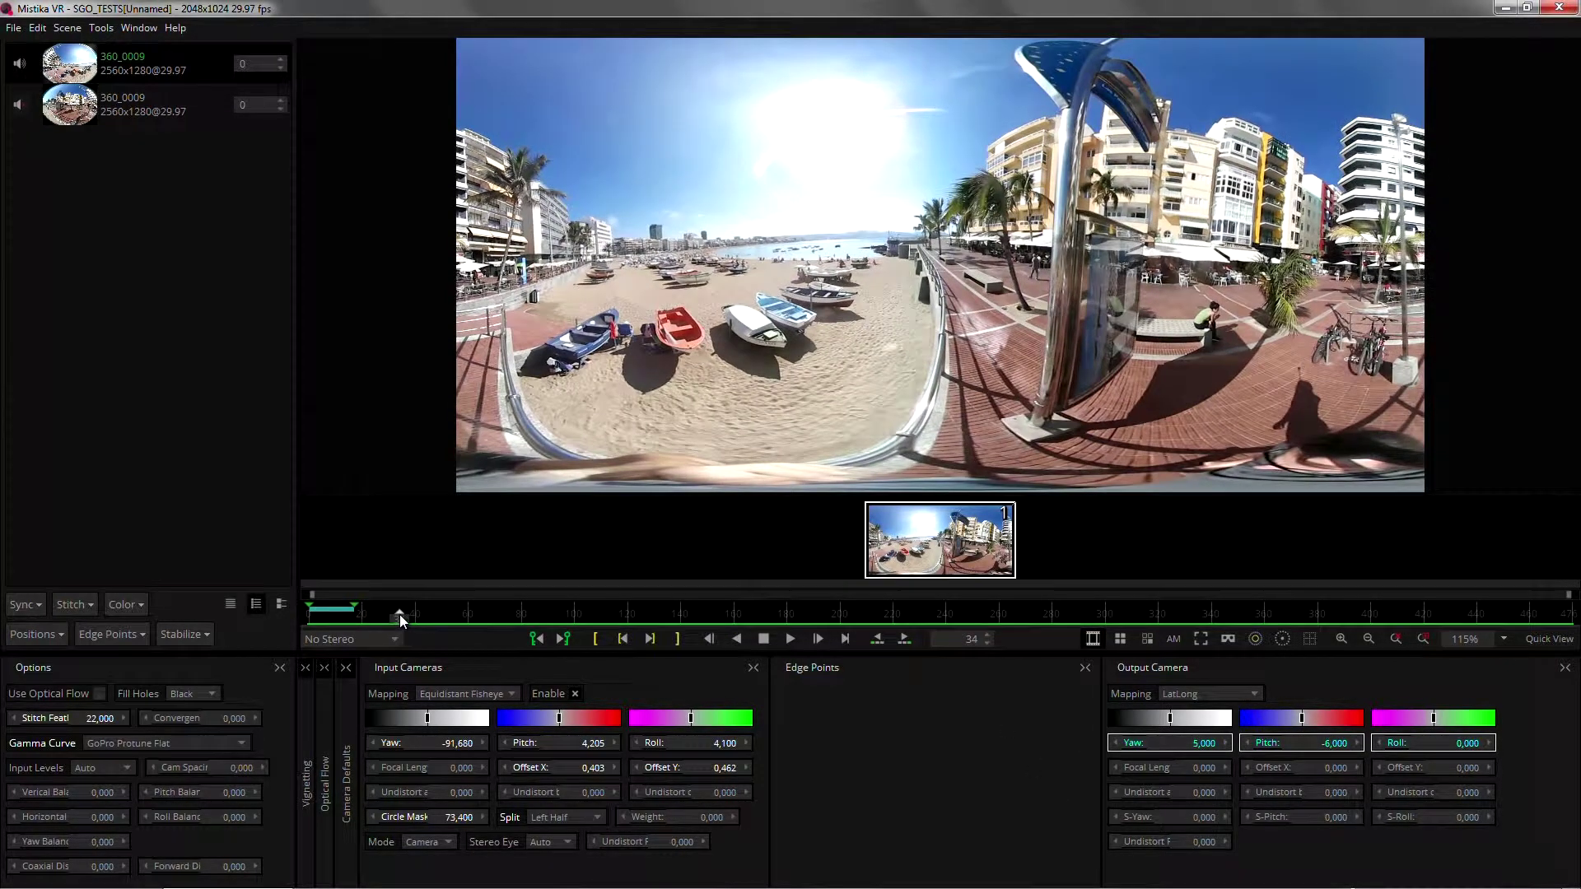
pyautogui.moveTo(807, 329); pyautogui.dragTo(873, 370)
pyautogui.click(494, 614)
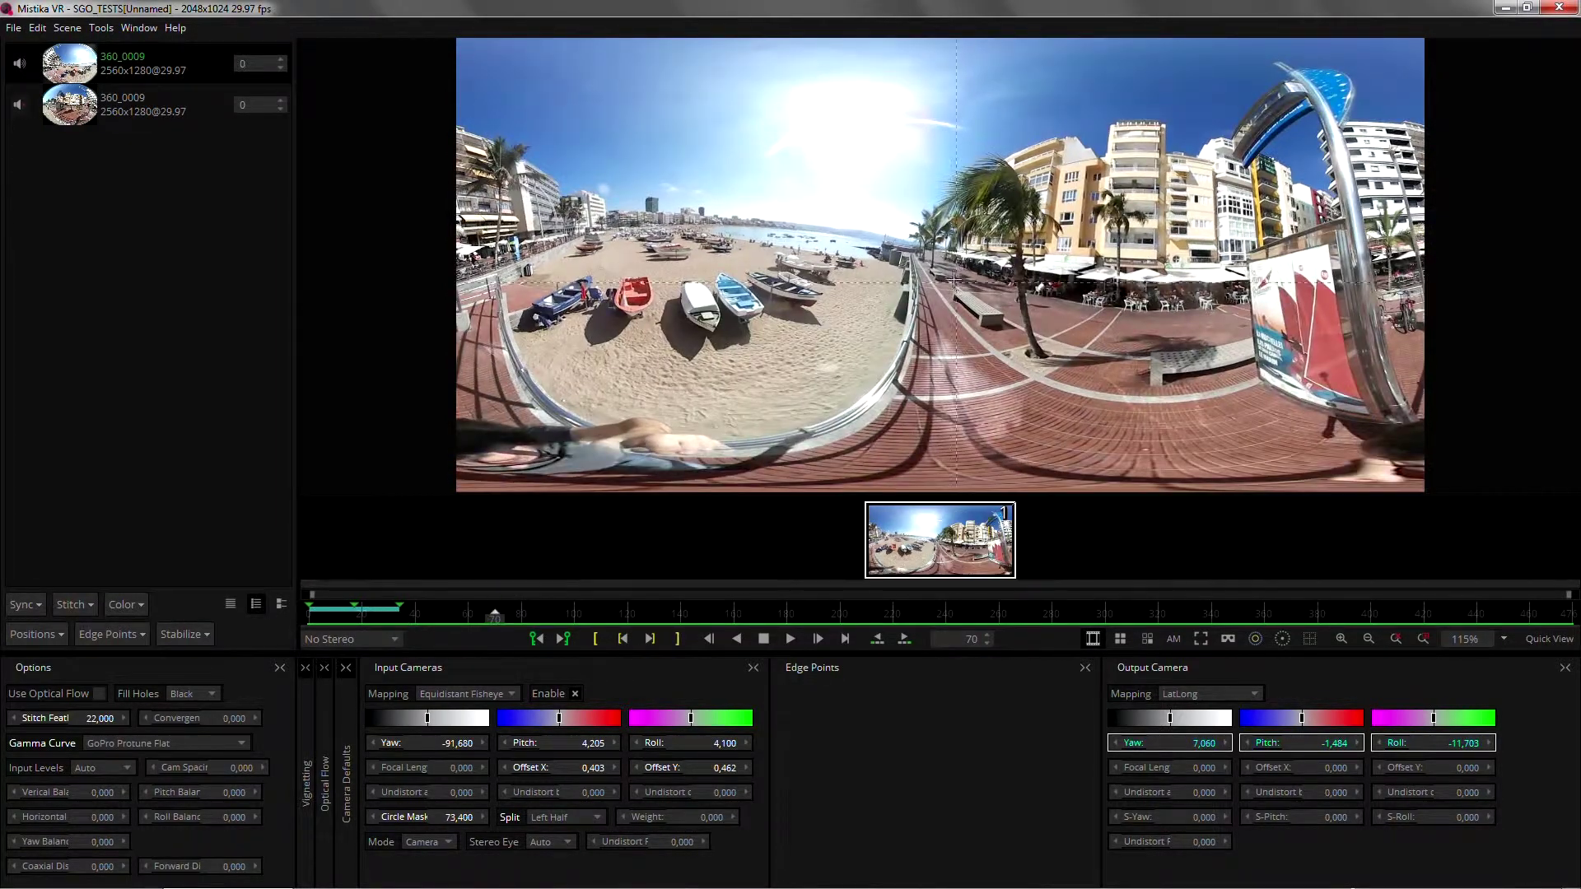
pyautogui.moveTo(955, 306); pyautogui.dragTo(932, 436)
pyautogui.moveTo(487, 614); pyautogui.dragTo(306, 634)
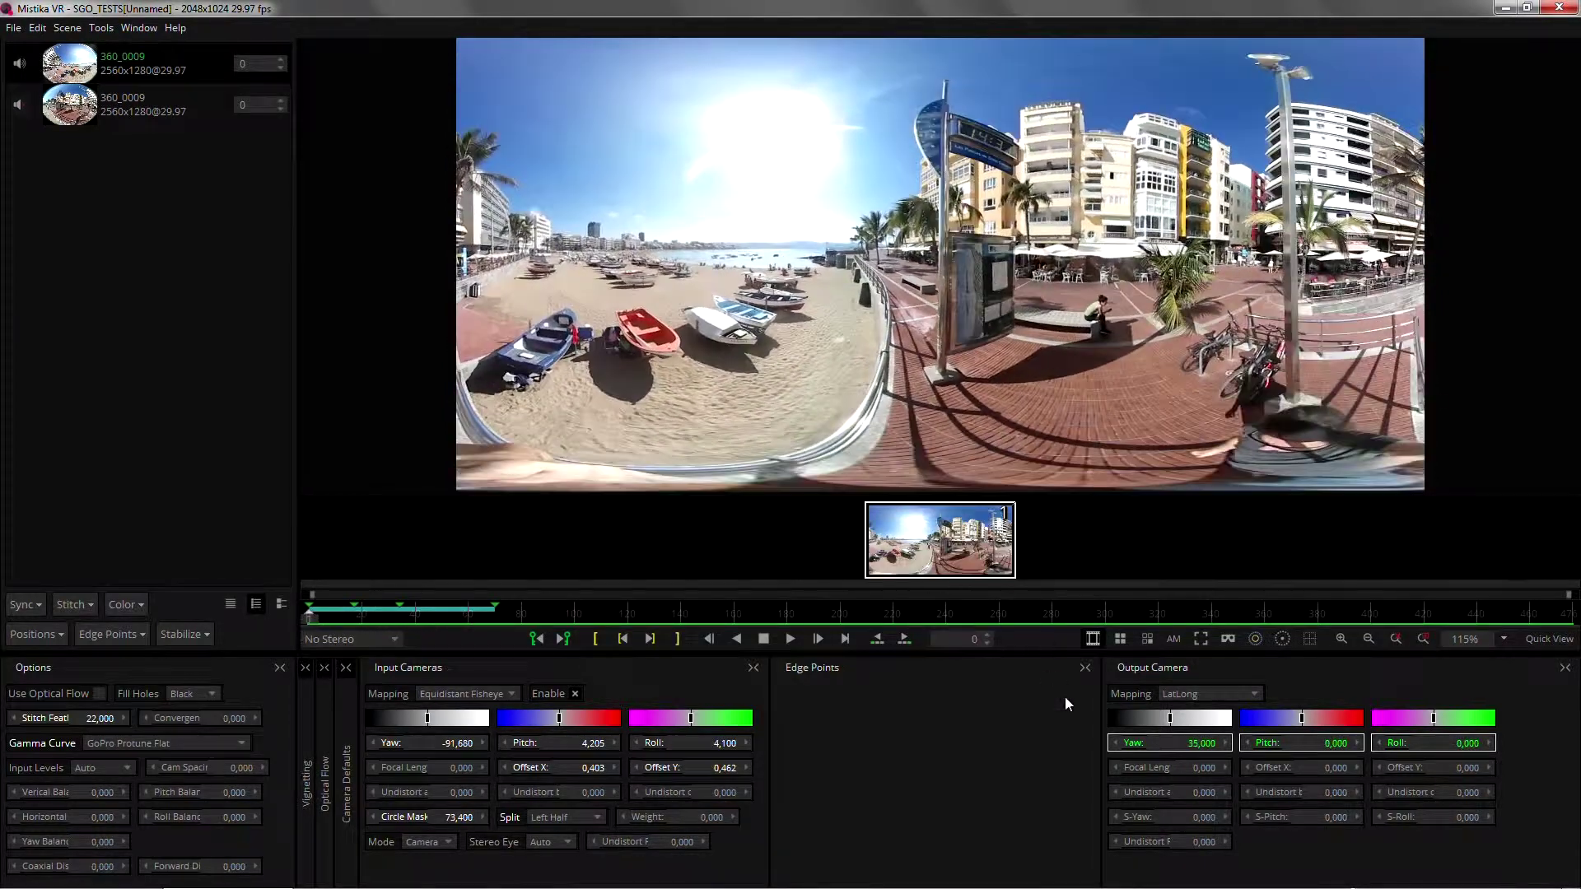
pyautogui.rightClick(1205, 748)
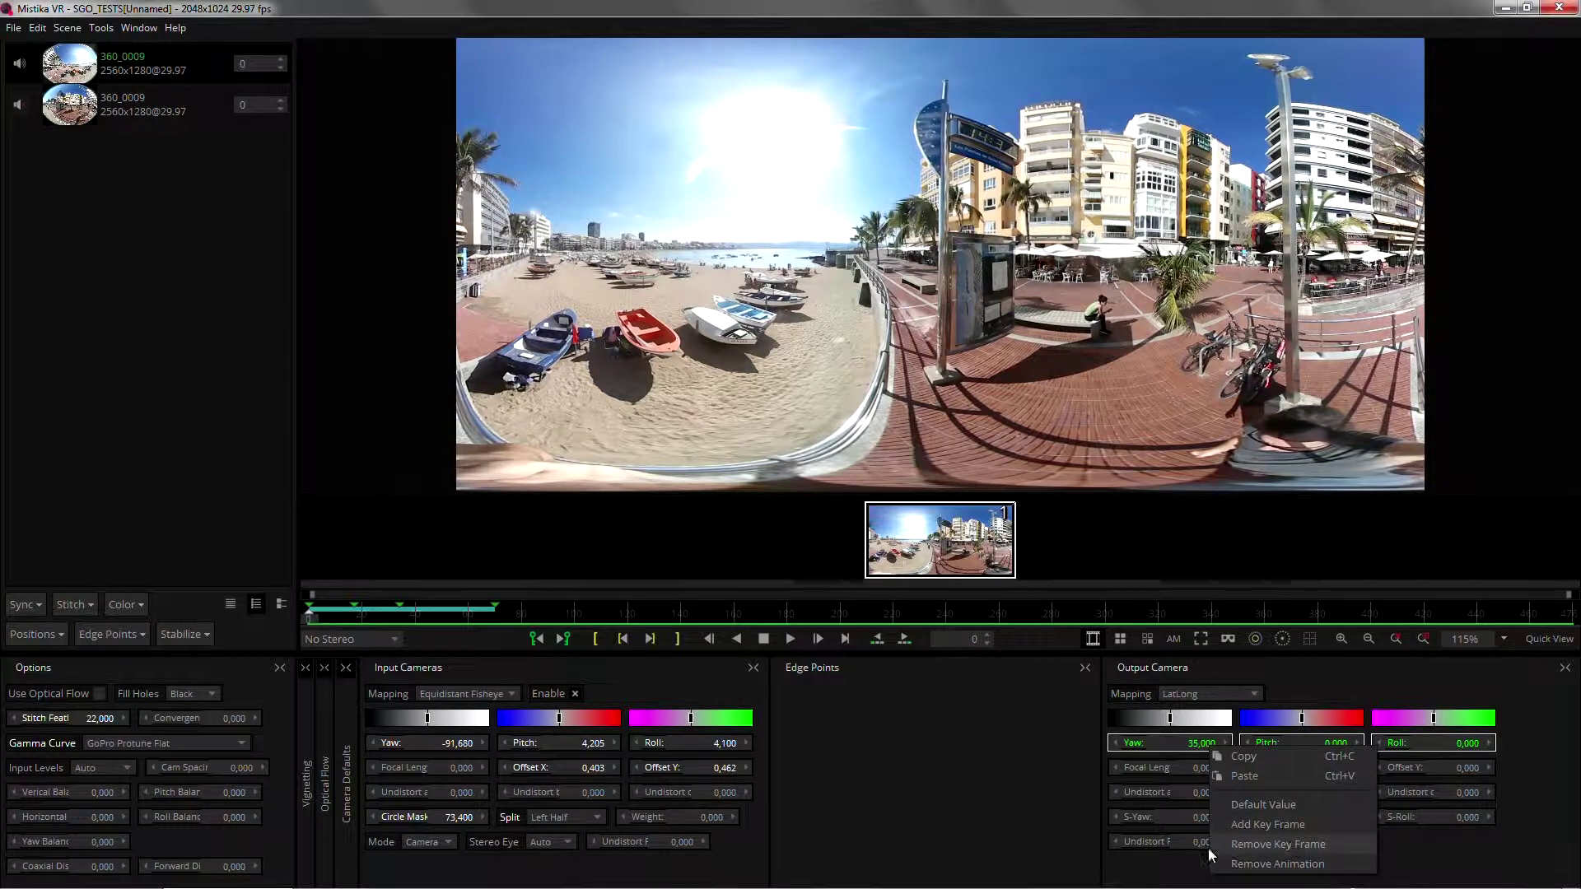
# Step back and forth through the output camera keyframes, landing on frame 17
pyautogui.moveTo(308, 620); pyautogui.dragTo(332, 619)
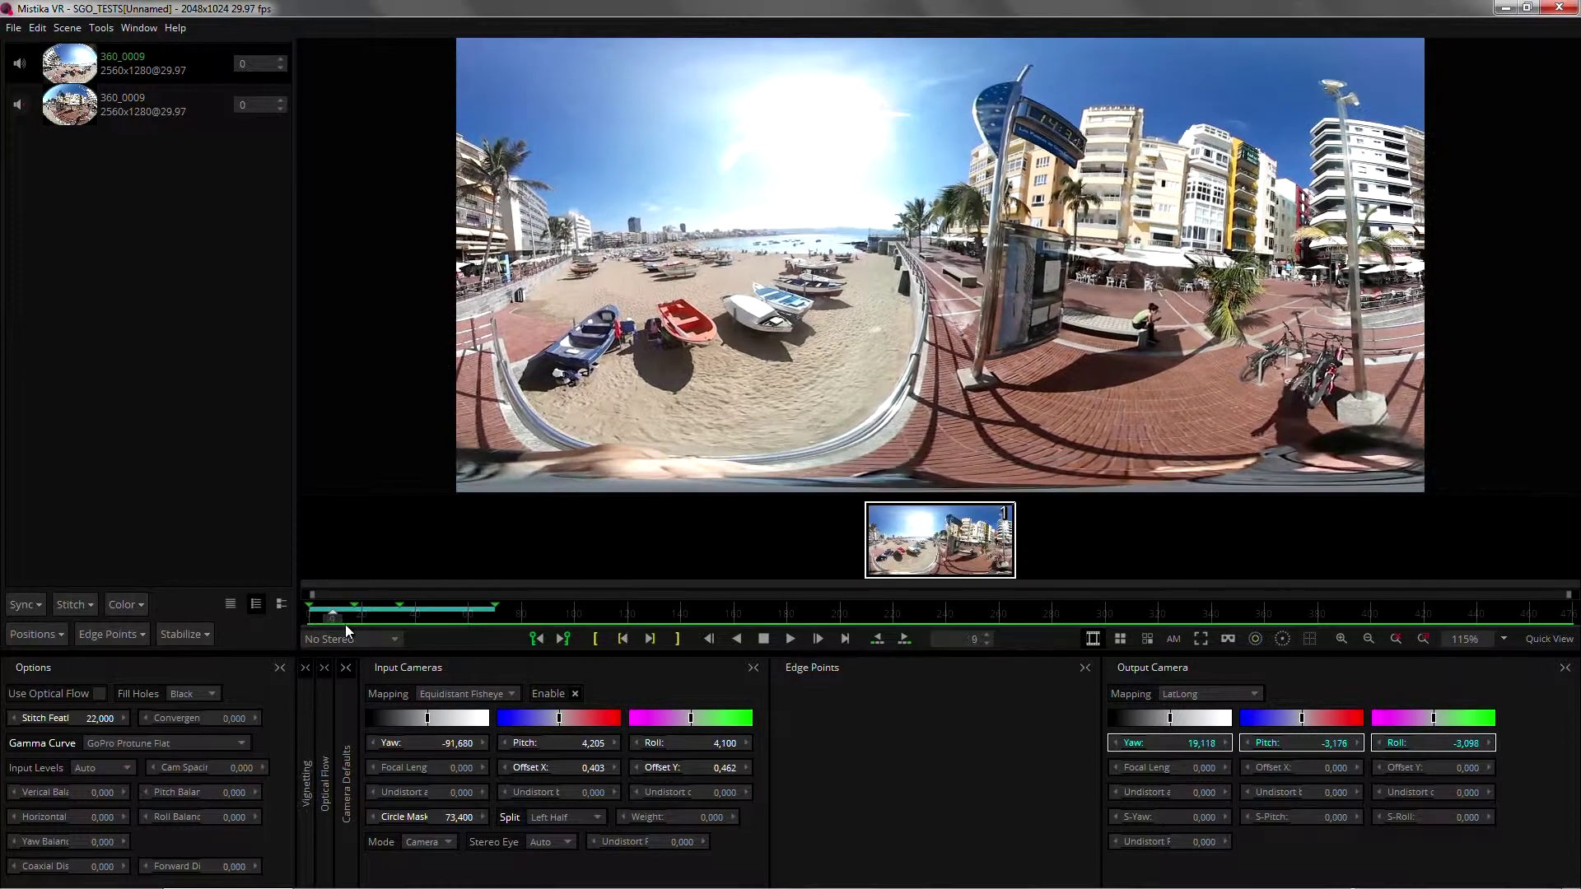
pyautogui.click(536, 640)
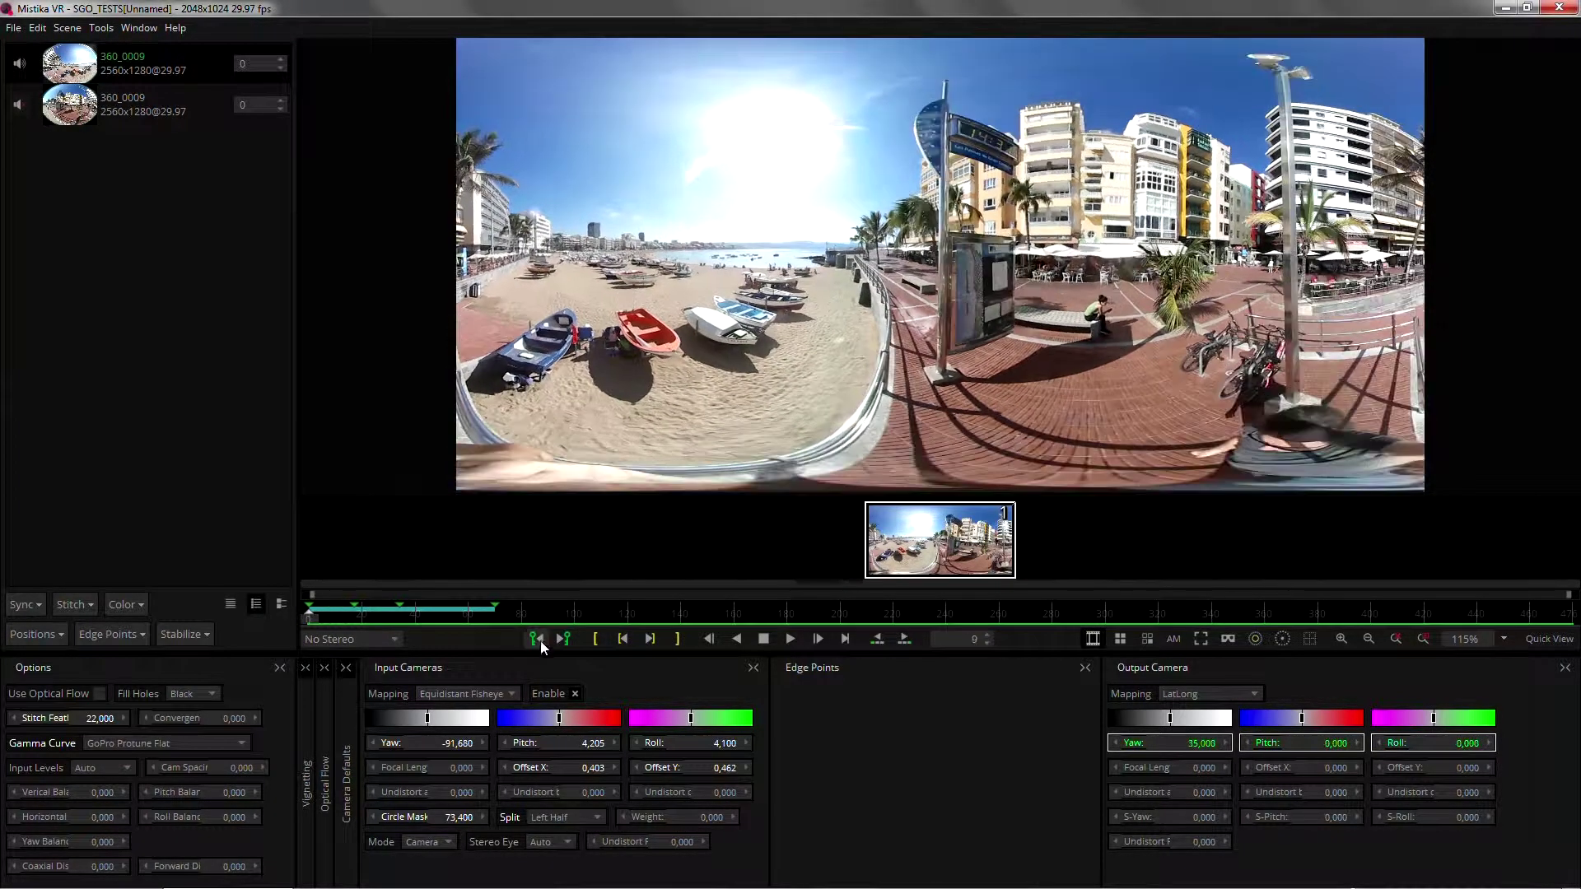
pyautogui.click(559, 640)
pyautogui.click(559, 644)
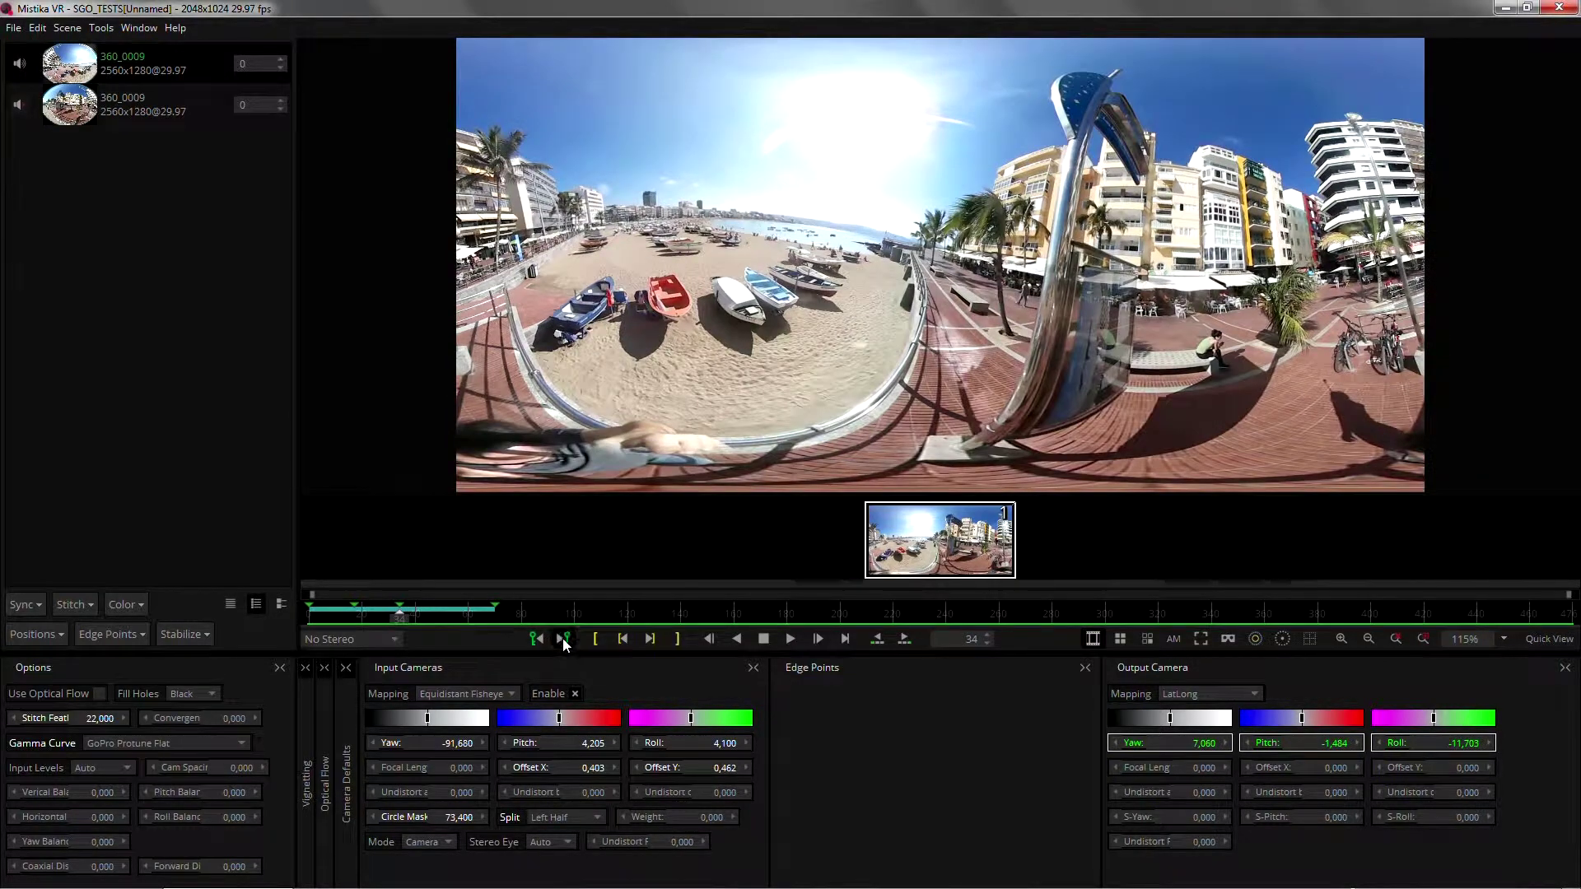
pyautogui.click(561, 639)
pyautogui.click(537, 644)
pyautogui.click(541, 640)
pyautogui.click(539, 643)
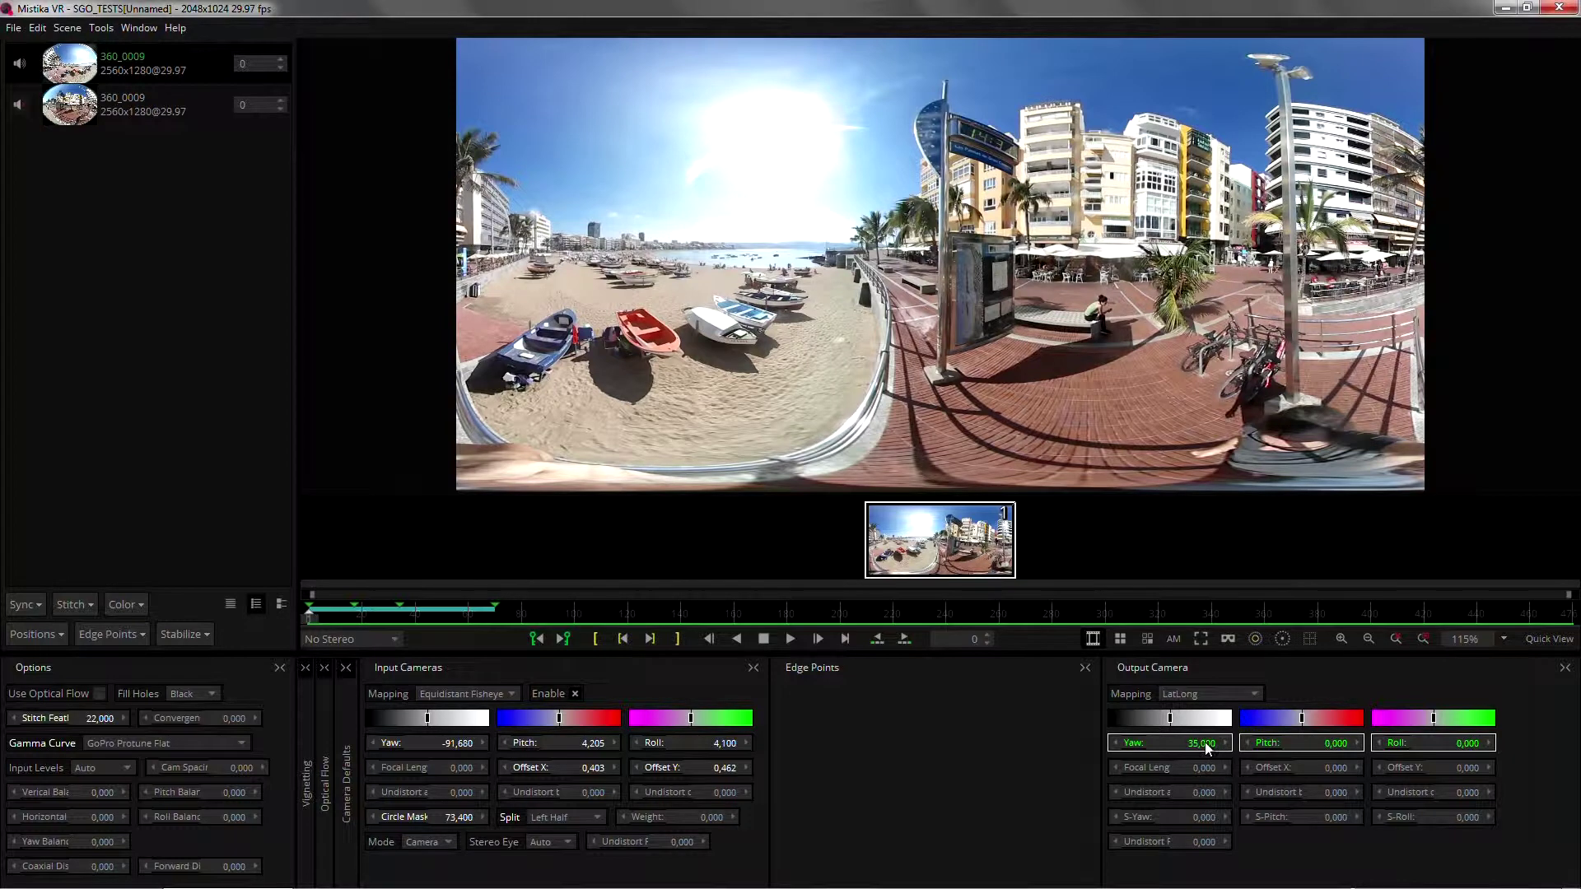
pyautogui.click(562, 640)
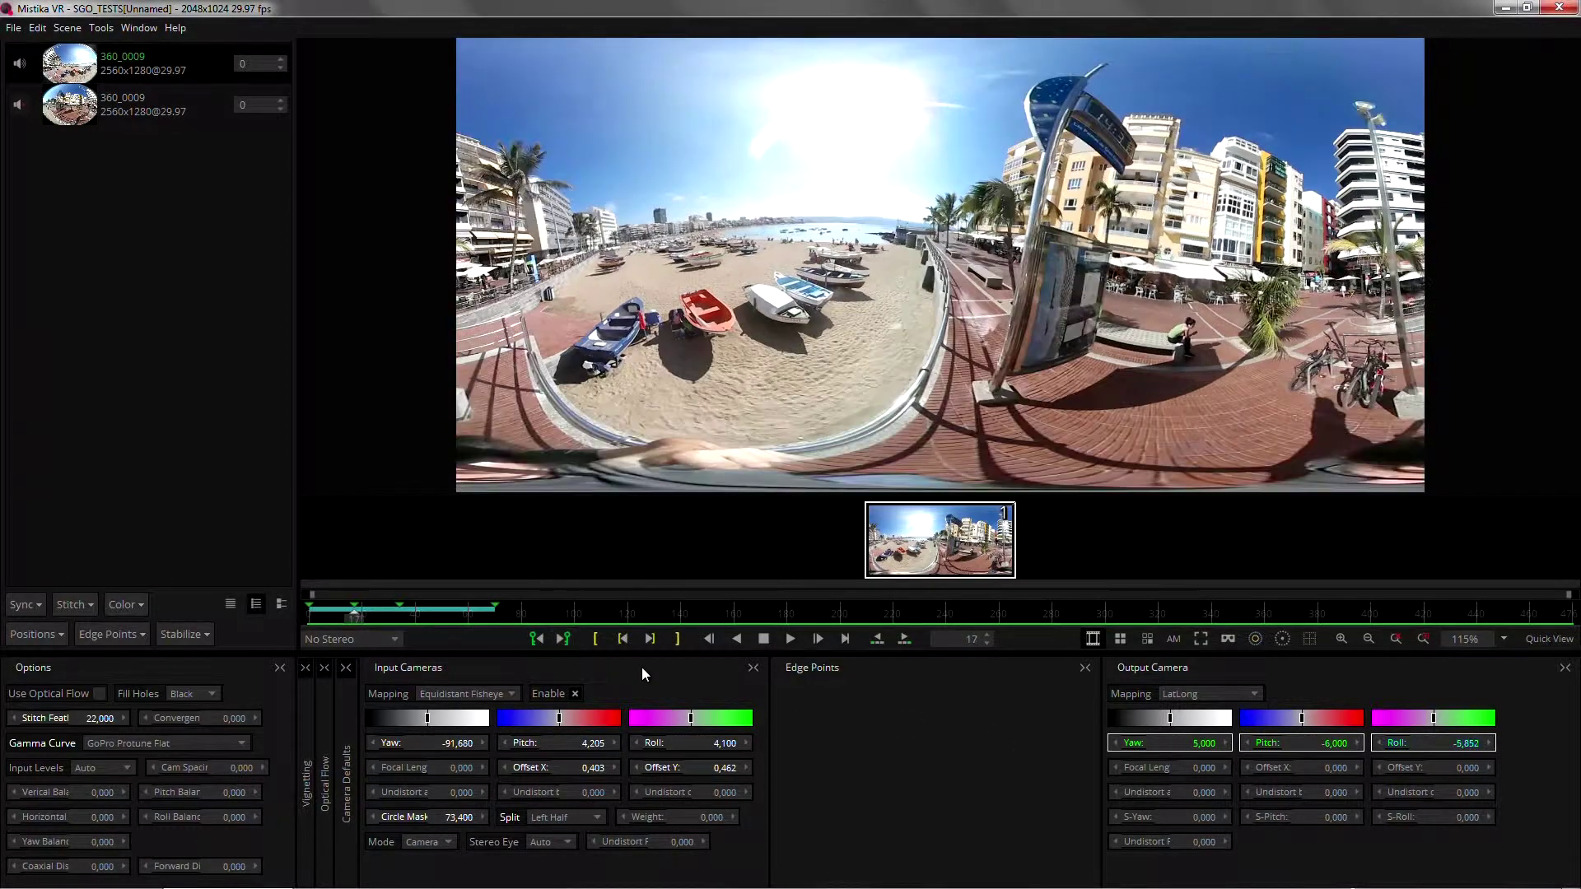
# Remove the yaw keyframe at frame 17 and move to frame 20
pyautogui.rightClick(1203, 746)
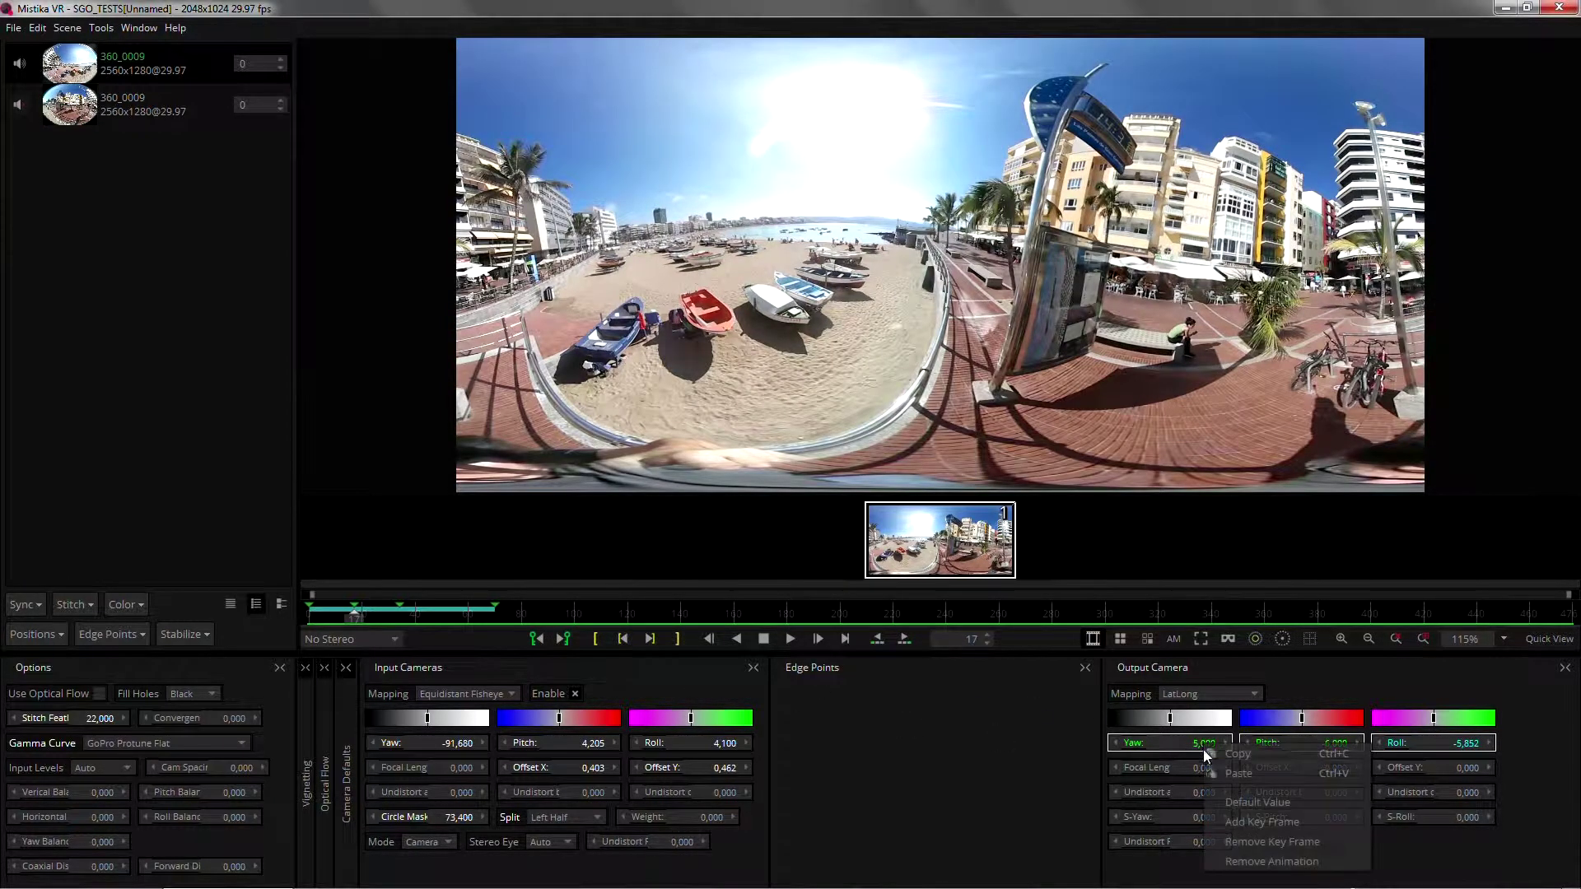
pyautogui.click(1244, 840)
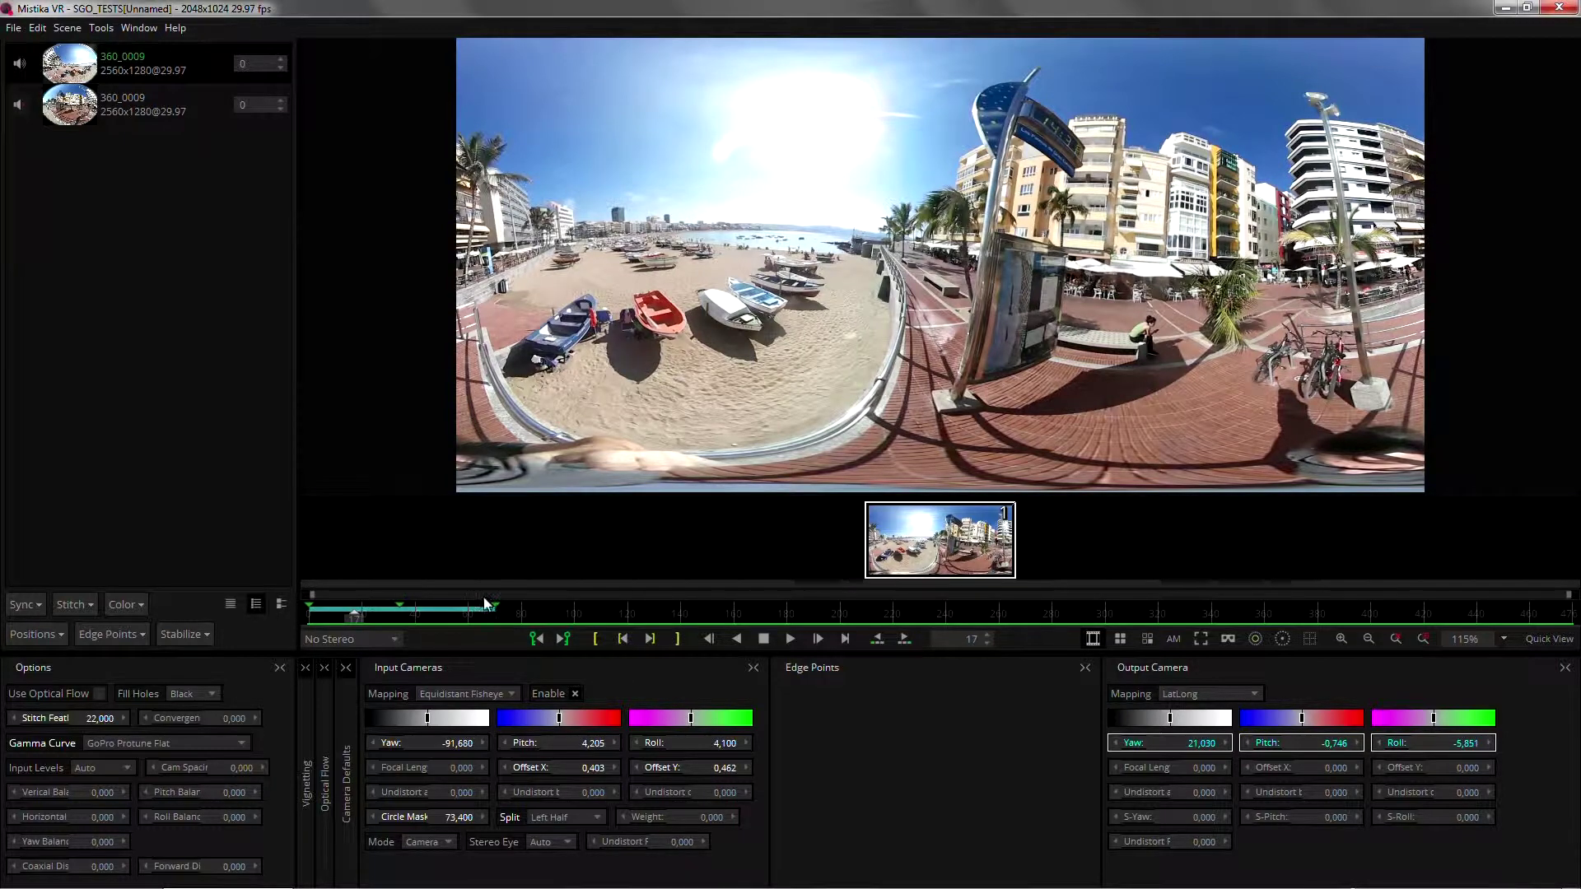
pyautogui.moveTo(317, 620); pyautogui.dragTo(362, 619)
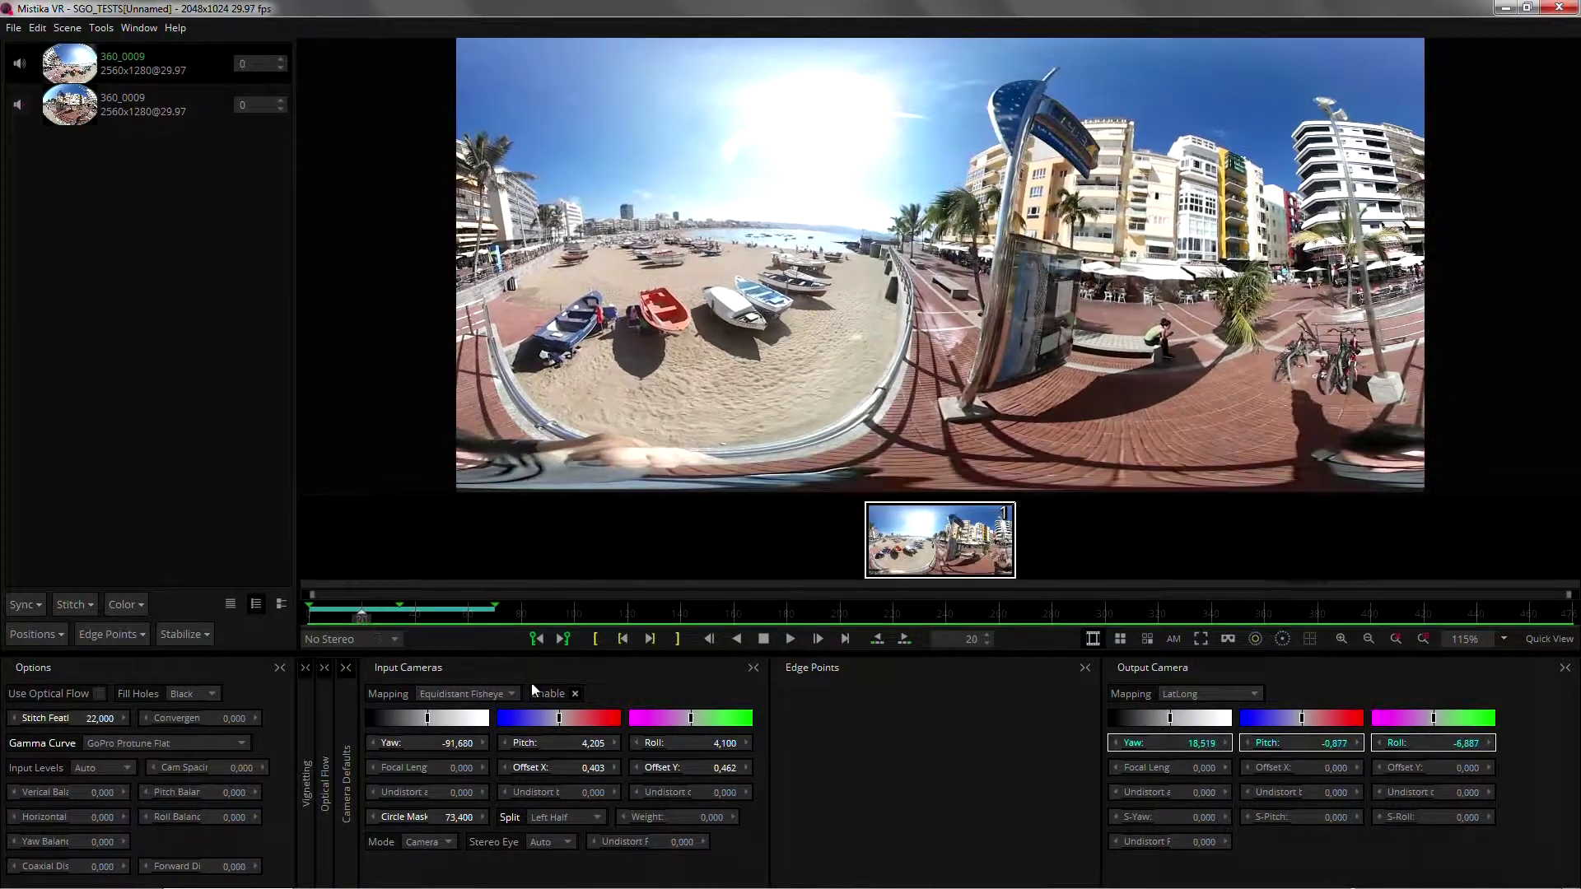
pyautogui.rightClick(1207, 749)
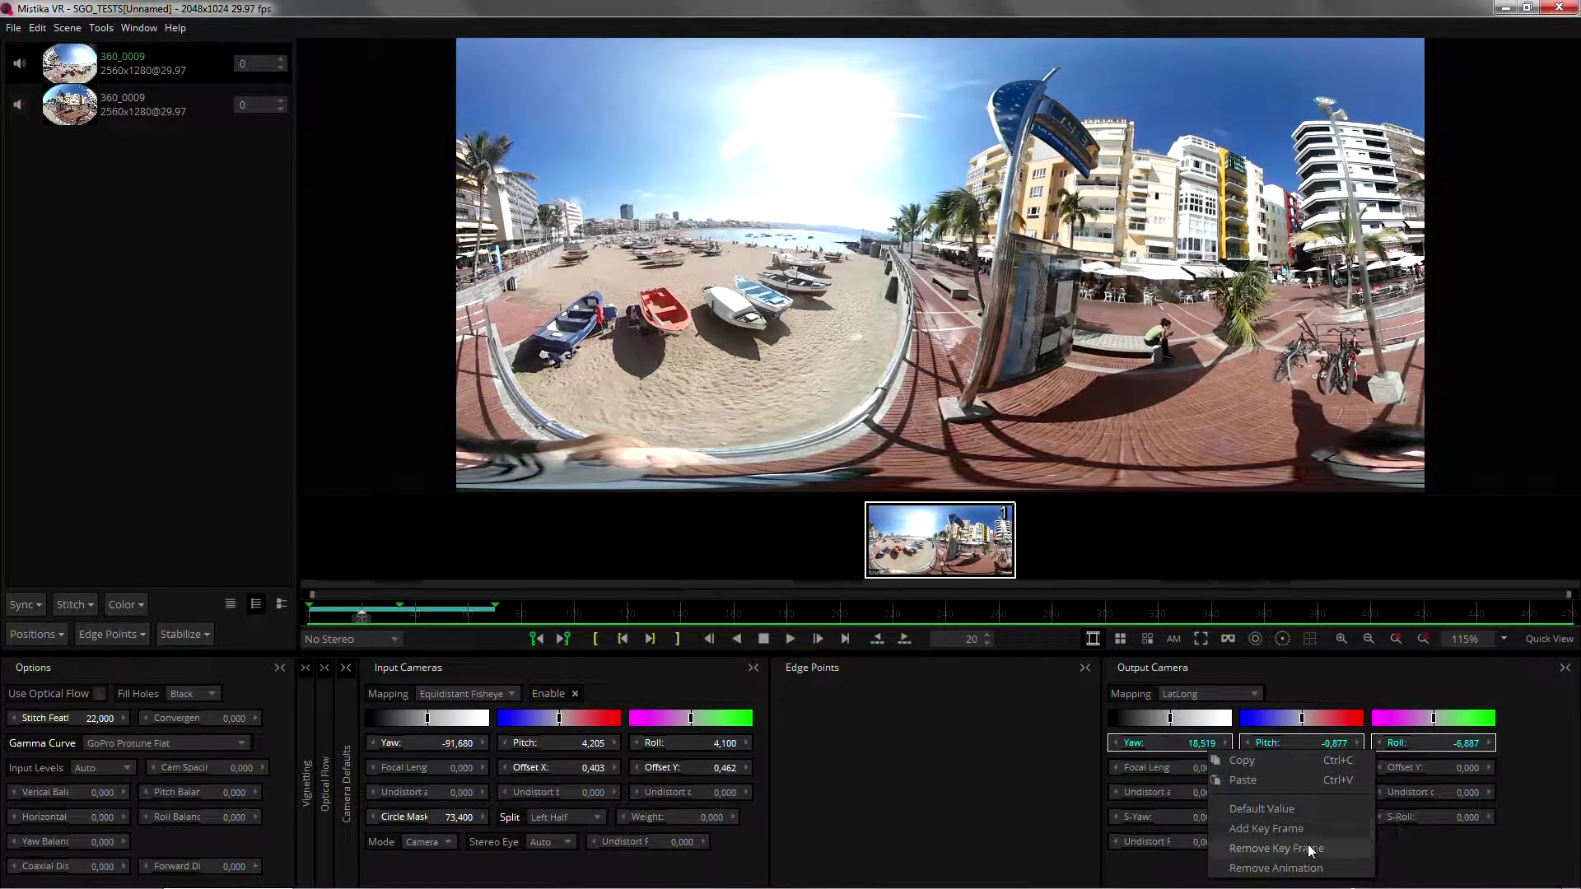
# Remove all output camera animation and scrub back to frame 0 to verify a single orientation
pyautogui.click(1264, 871)
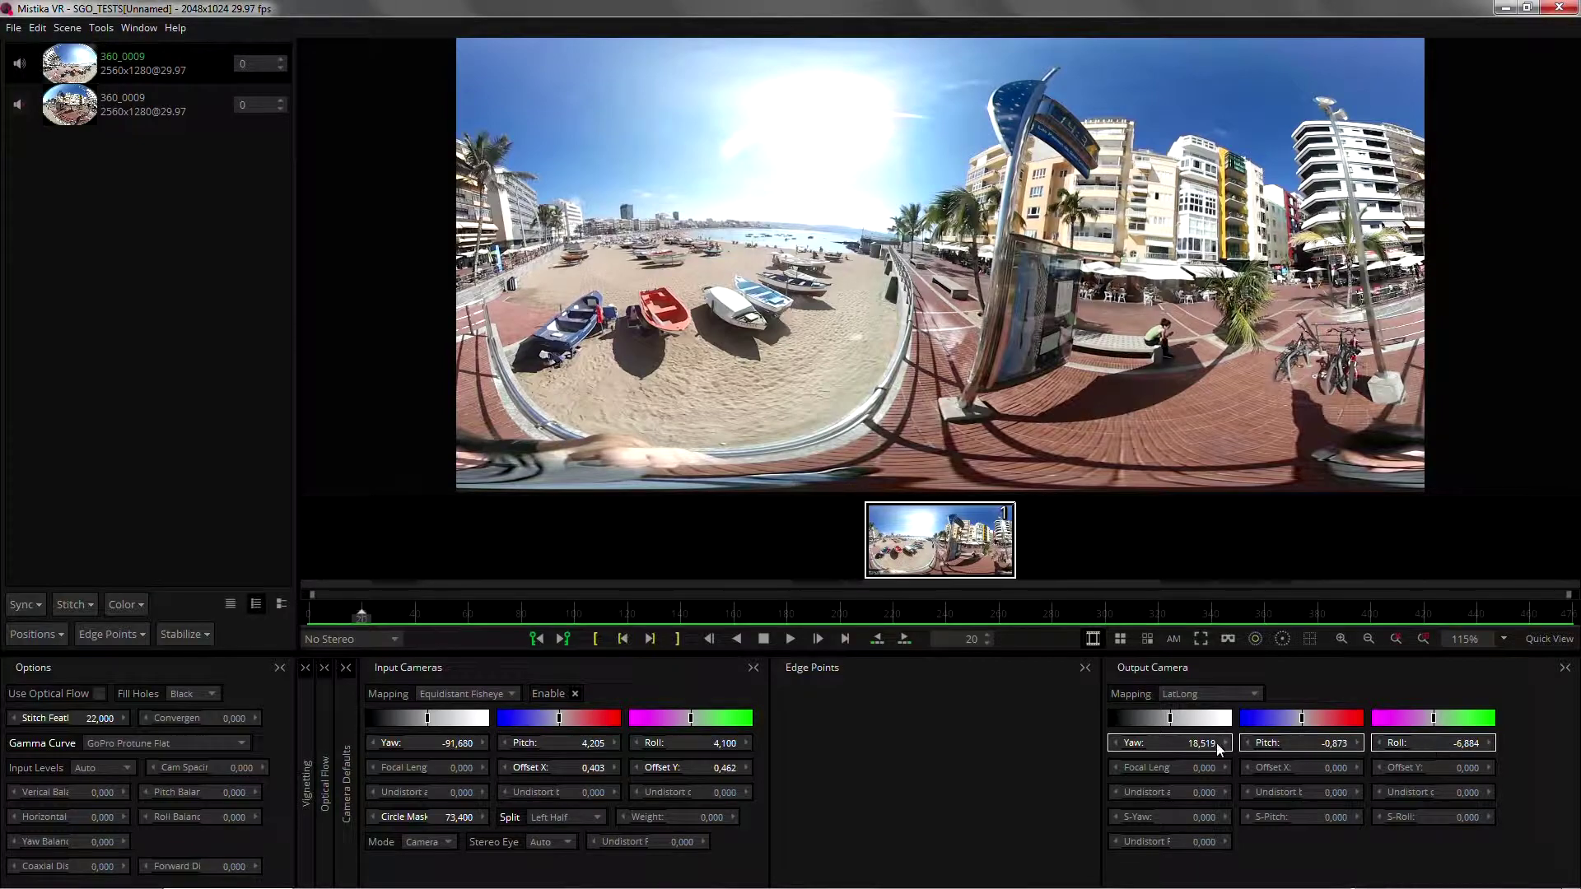
pyautogui.moveTo(361, 618); pyautogui.dragTo(302, 628)
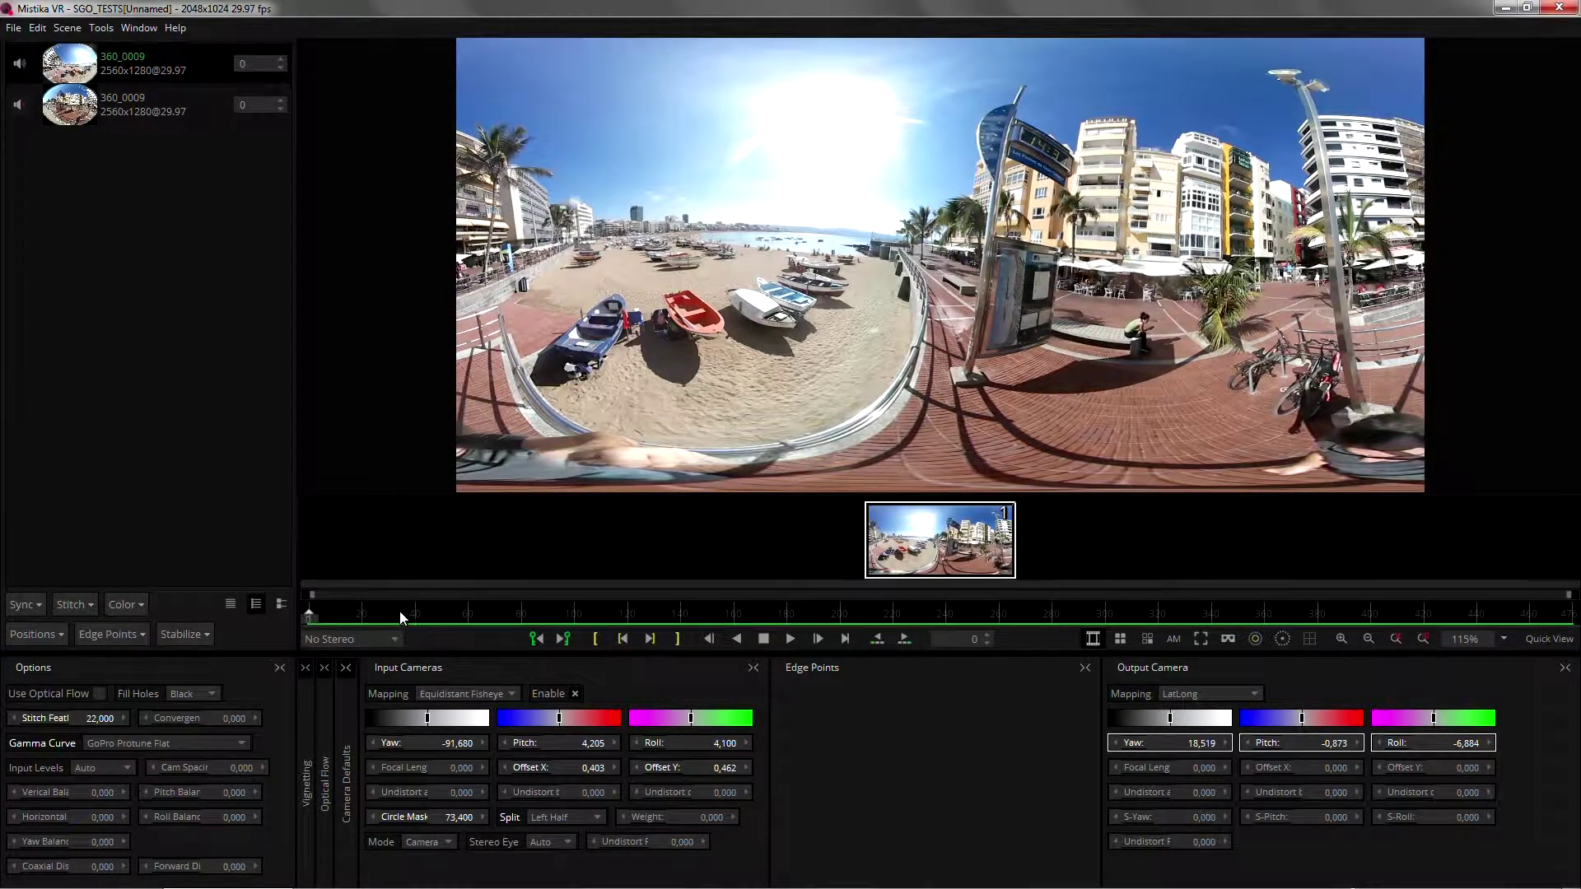
# Turn on the grid overlay, zoom in, and rotate the panorama until the beach horizon is level
pyautogui.press('g')
pyautogui.scroll(5, 853, 280)
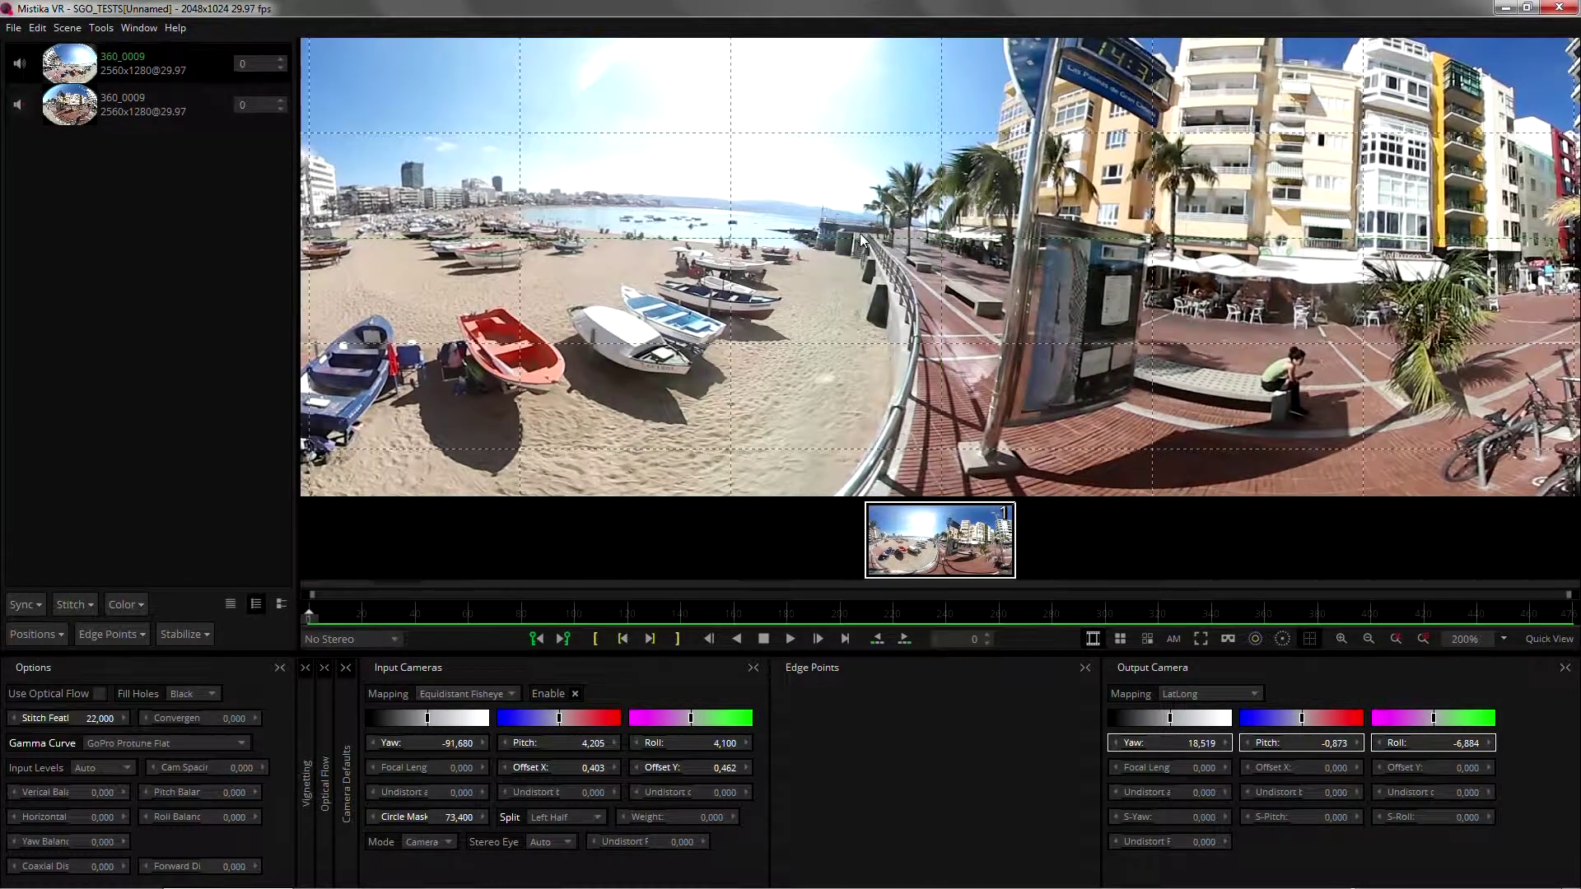
pyautogui.moveTo(863, 240); pyautogui.dragTo(940, 247)
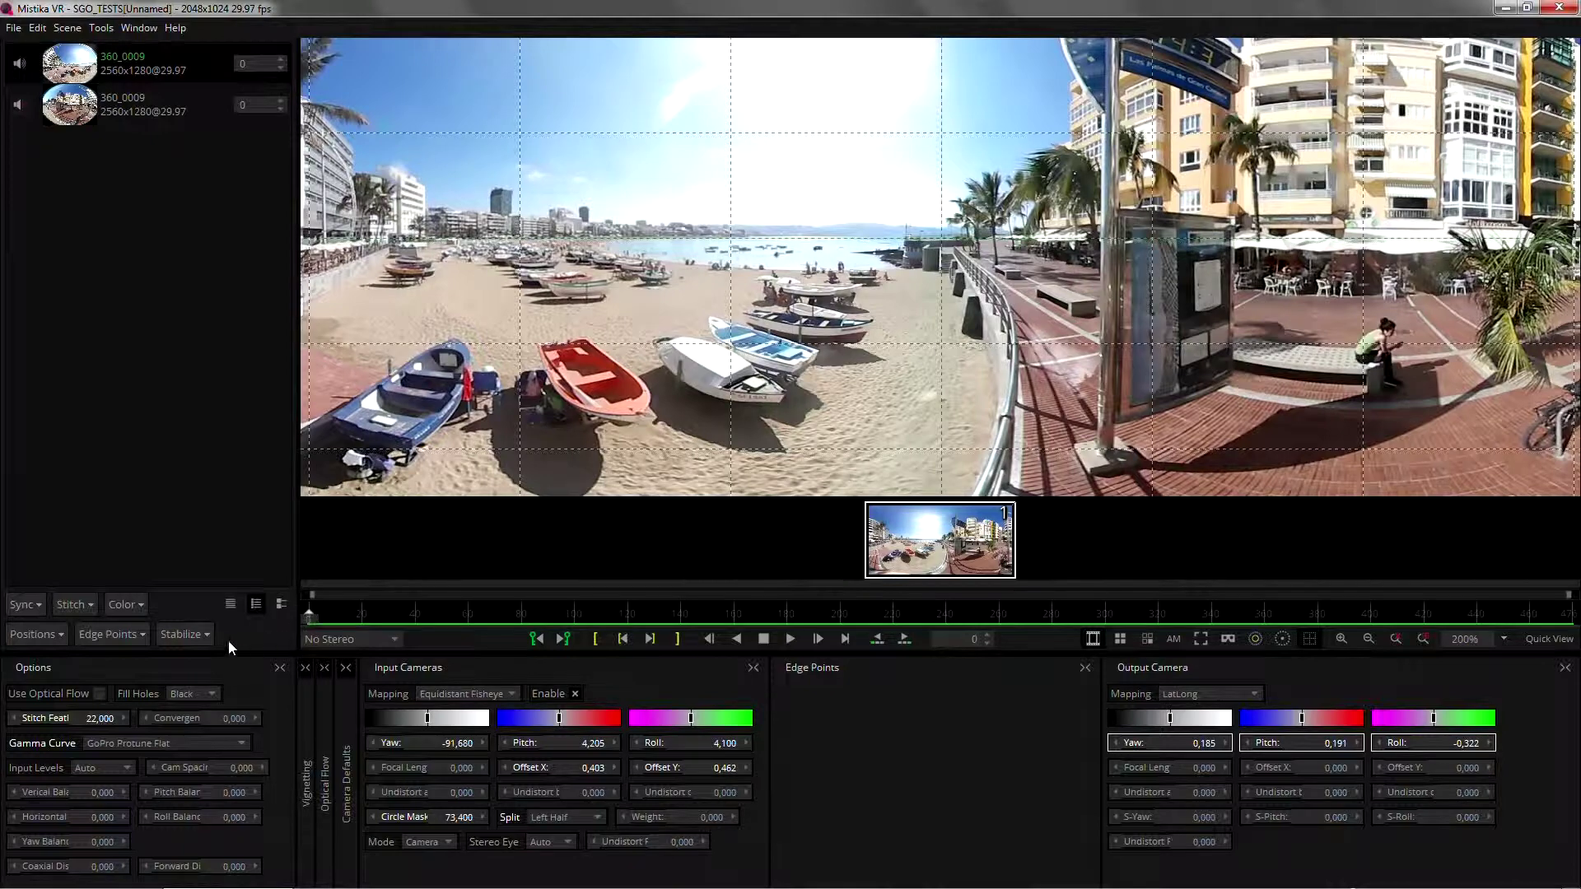
pyautogui.scroll(-1, 665, 446)
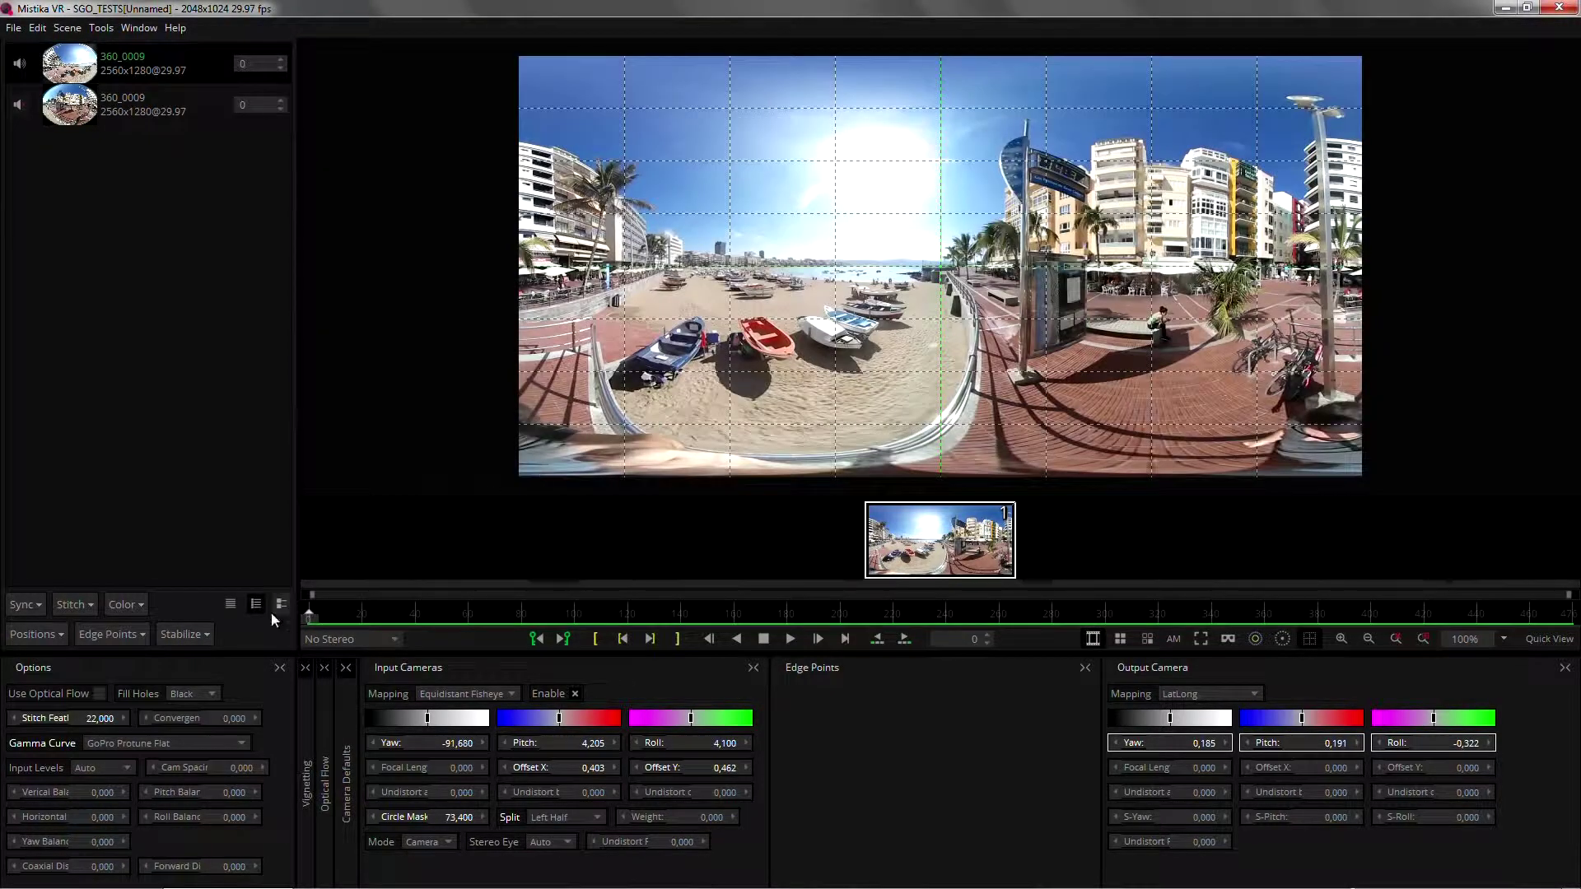
pyautogui.click(206, 639)
# Run stabilization, yielding S-Yaw 2.376, S-Pitch -0.348 and S-Roll -0.847
pyautogui.click(215, 657)
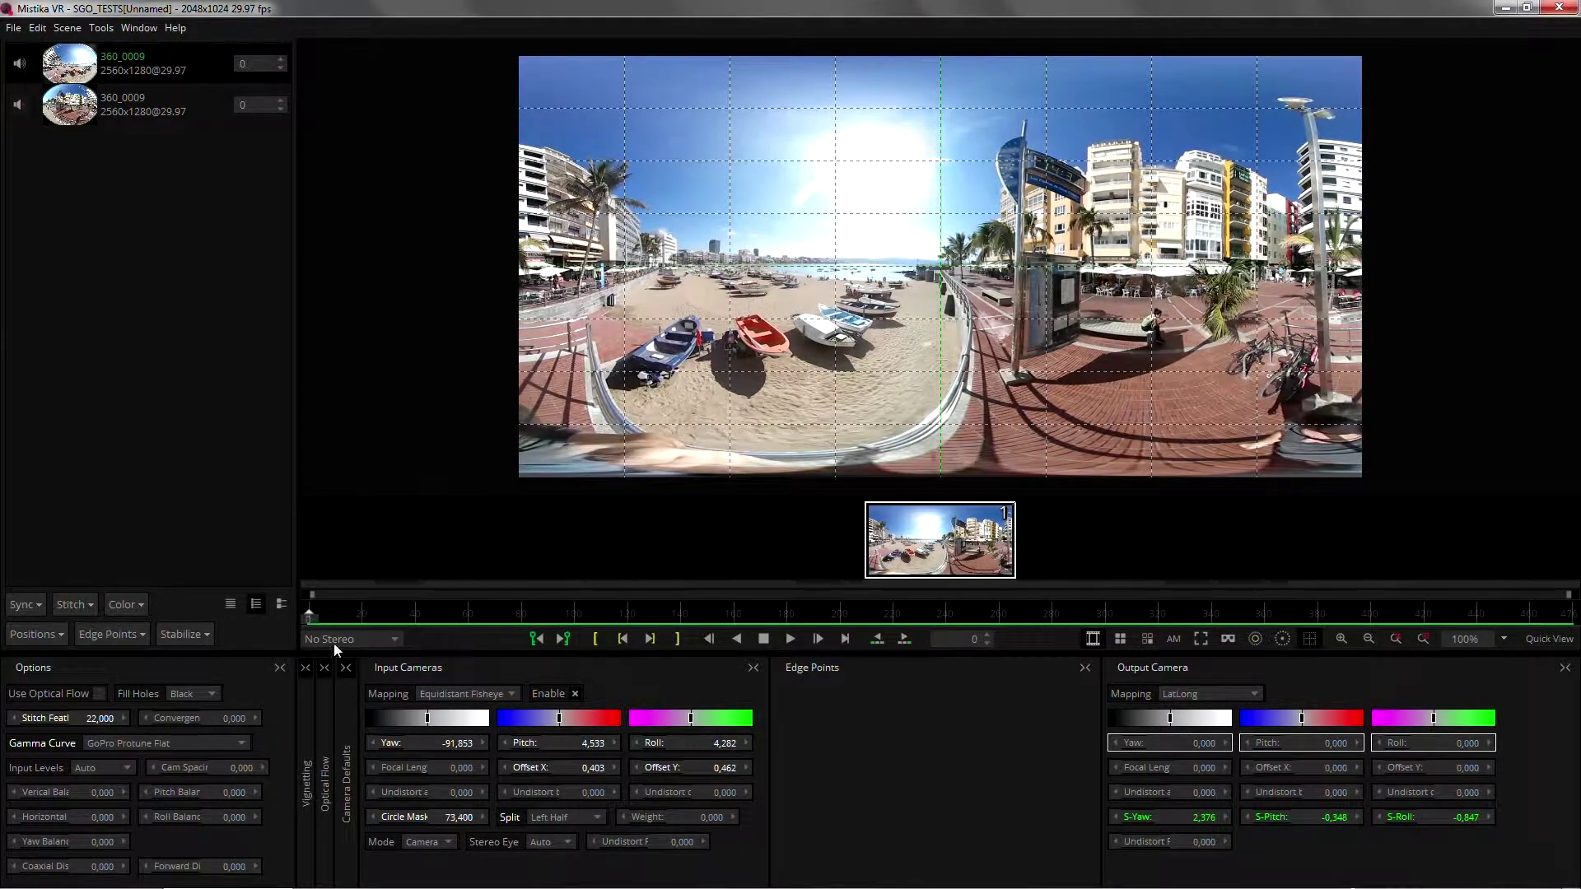
# Key the stabilized shot's output camera orientation, then preview and return to frame 0
pyautogui.moveTo(306, 615)
pyautogui.mouseDown()
pyautogui.moveTo(849, 611)
pyautogui.moveTo(306, 626)
pyautogui.mouseUp()
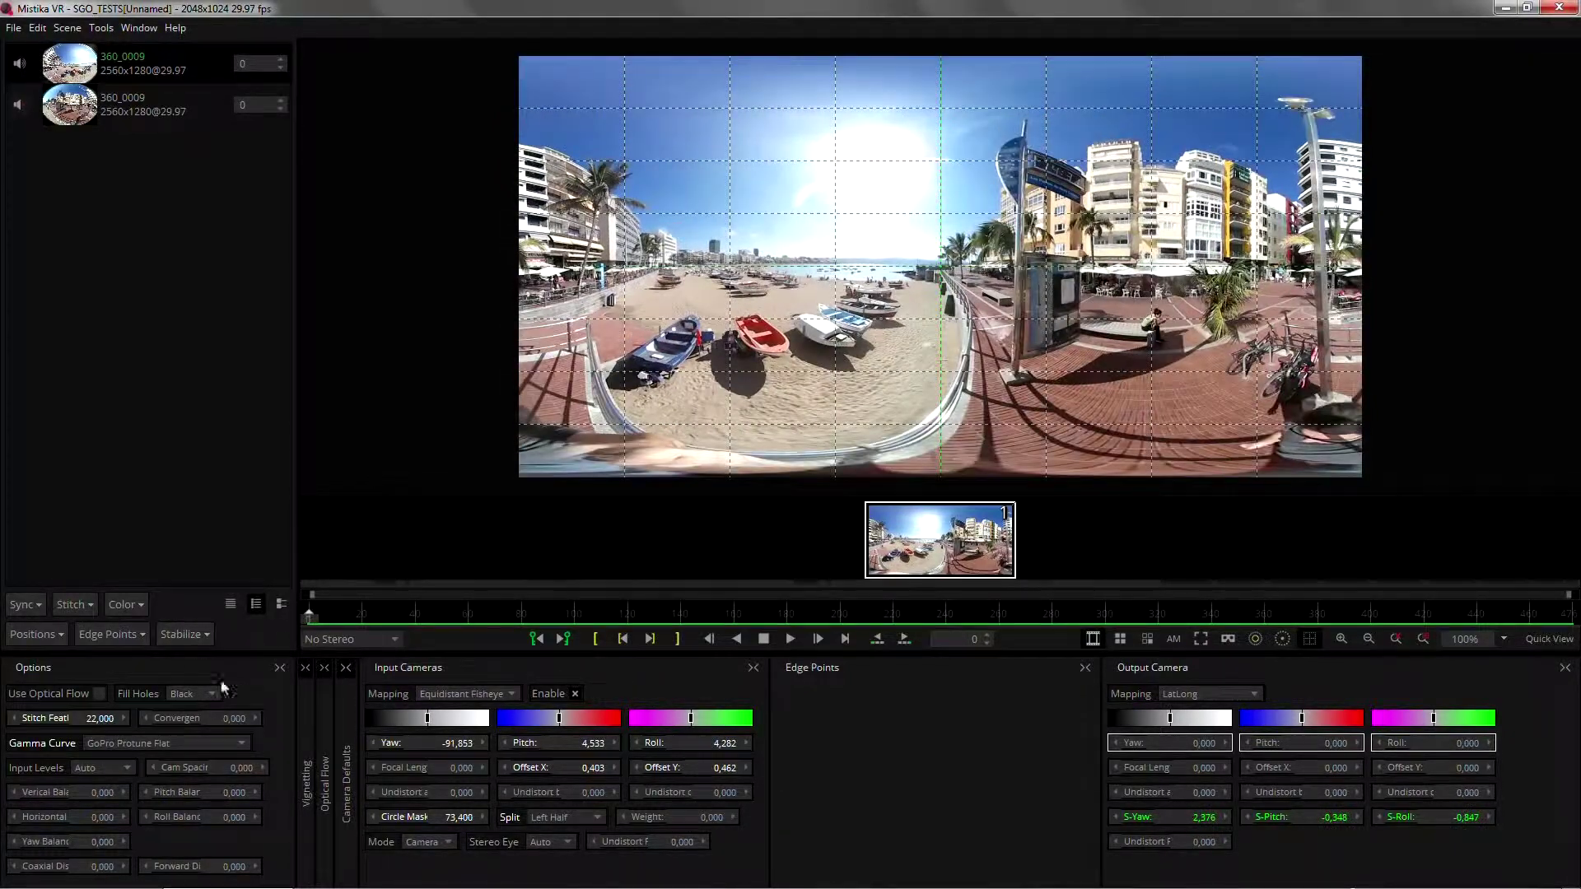
pyautogui.rightClick(1200, 744)
pyautogui.click(1278, 820)
pyautogui.moveTo(317, 626); pyautogui.dragTo(228, 648)
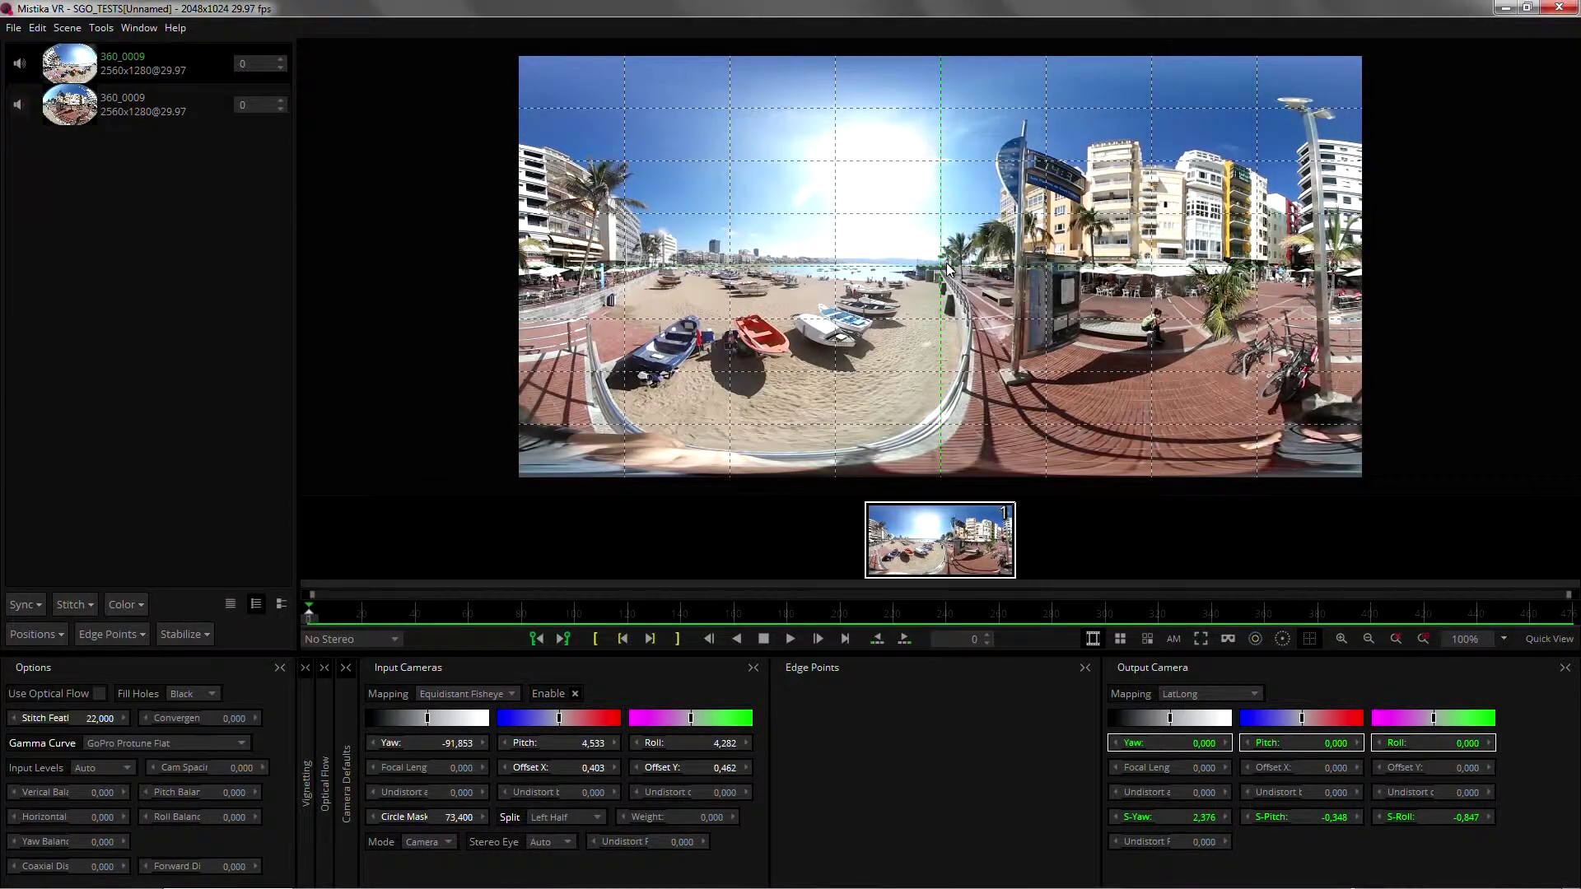
# Re-level the horizon in the viewer at frames 60, 132 and 178
pyautogui.scroll(10, 947, 268)
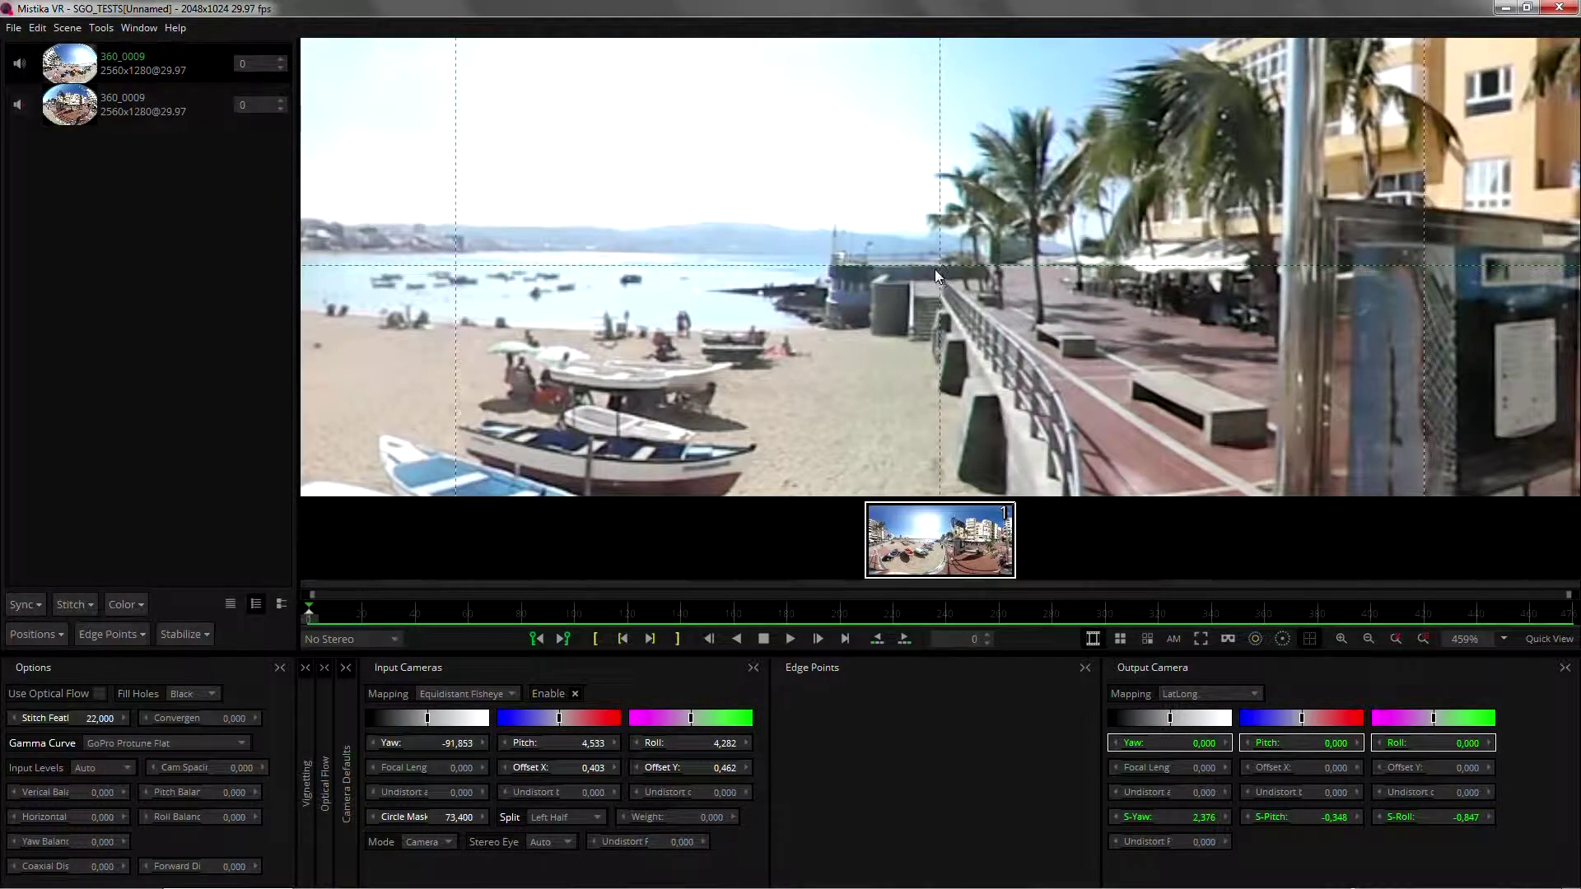
pyautogui.moveTo(412, 616); pyautogui.dragTo(467, 619)
pyautogui.moveTo(914, 298); pyautogui.dragTo(931, 265)
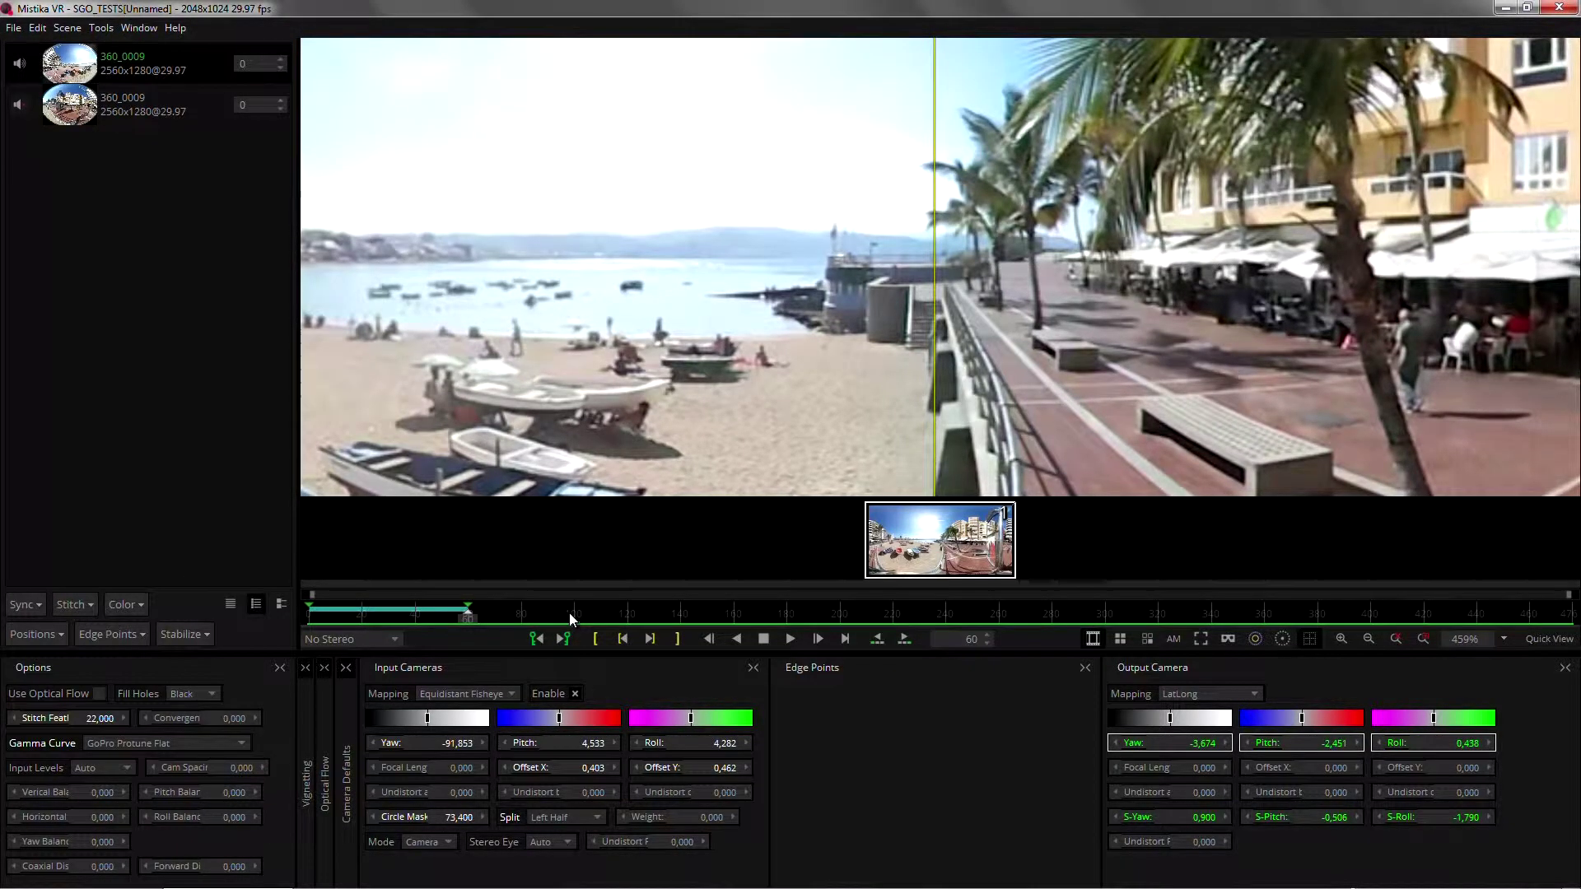
pyautogui.moveTo(570, 619); pyautogui.dragTo(658, 617)
pyautogui.moveTo(935, 272); pyautogui.dragTo(947, 279)
pyautogui.moveTo(728, 613); pyautogui.dragTo(780, 613)
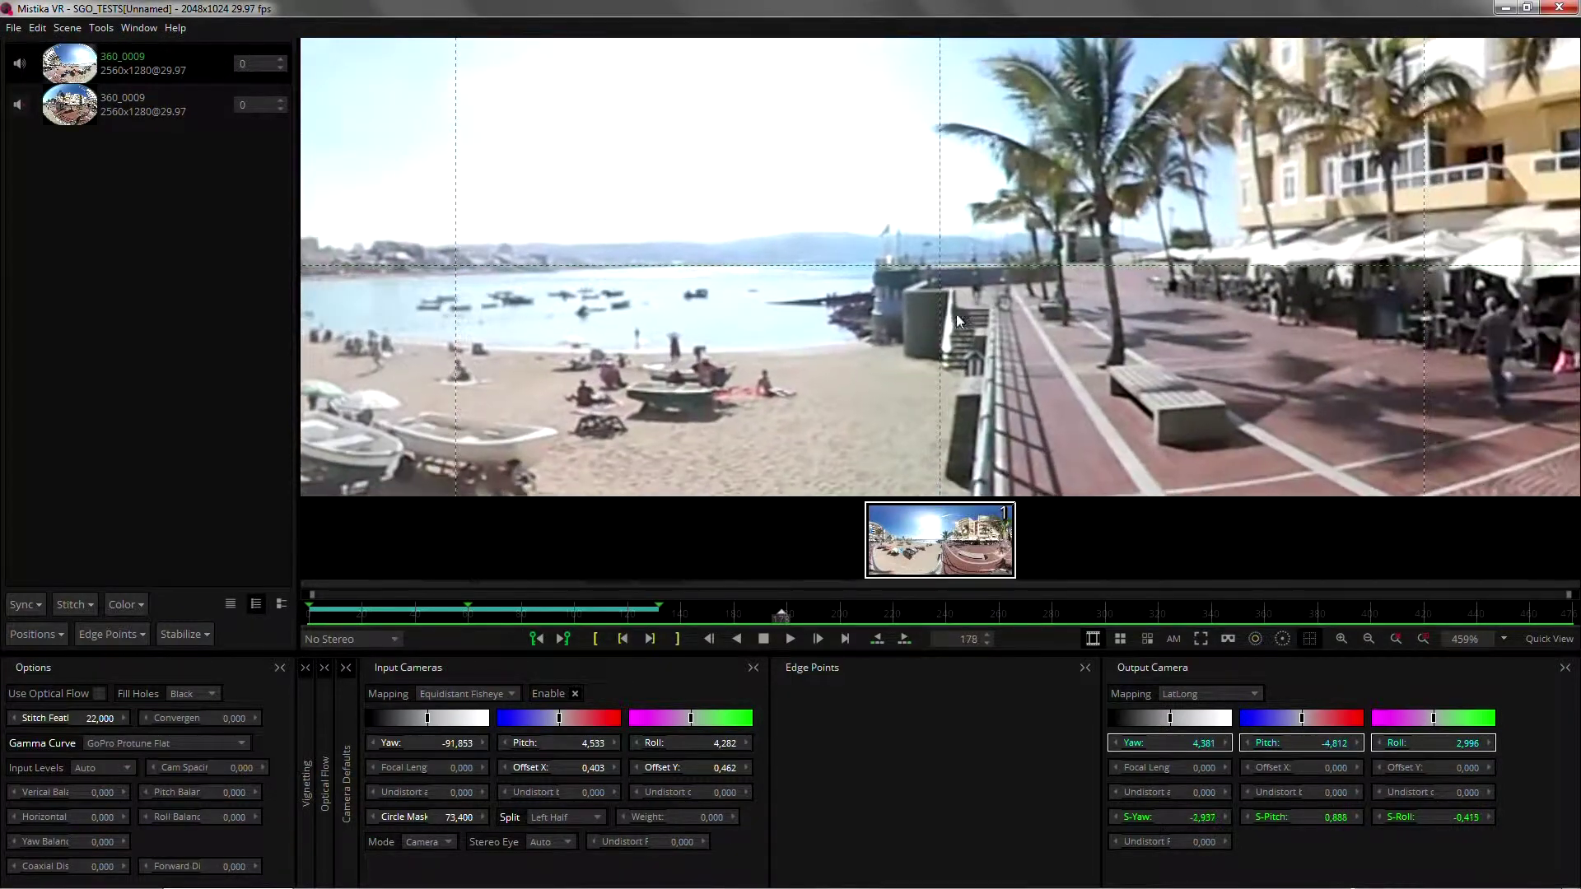
pyautogui.moveTo(957, 320)
pyautogui.mouseDown()
pyautogui.moveTo(978, 286)
pyautogui.moveTo(980, 301)
pyautogui.mouseUp()
# Add level-horizon orientation keyframes at frames 248, 299 and later, then scrub back to check
pyautogui.click(966, 616)
pyautogui.scroll(-3, 978, 286)
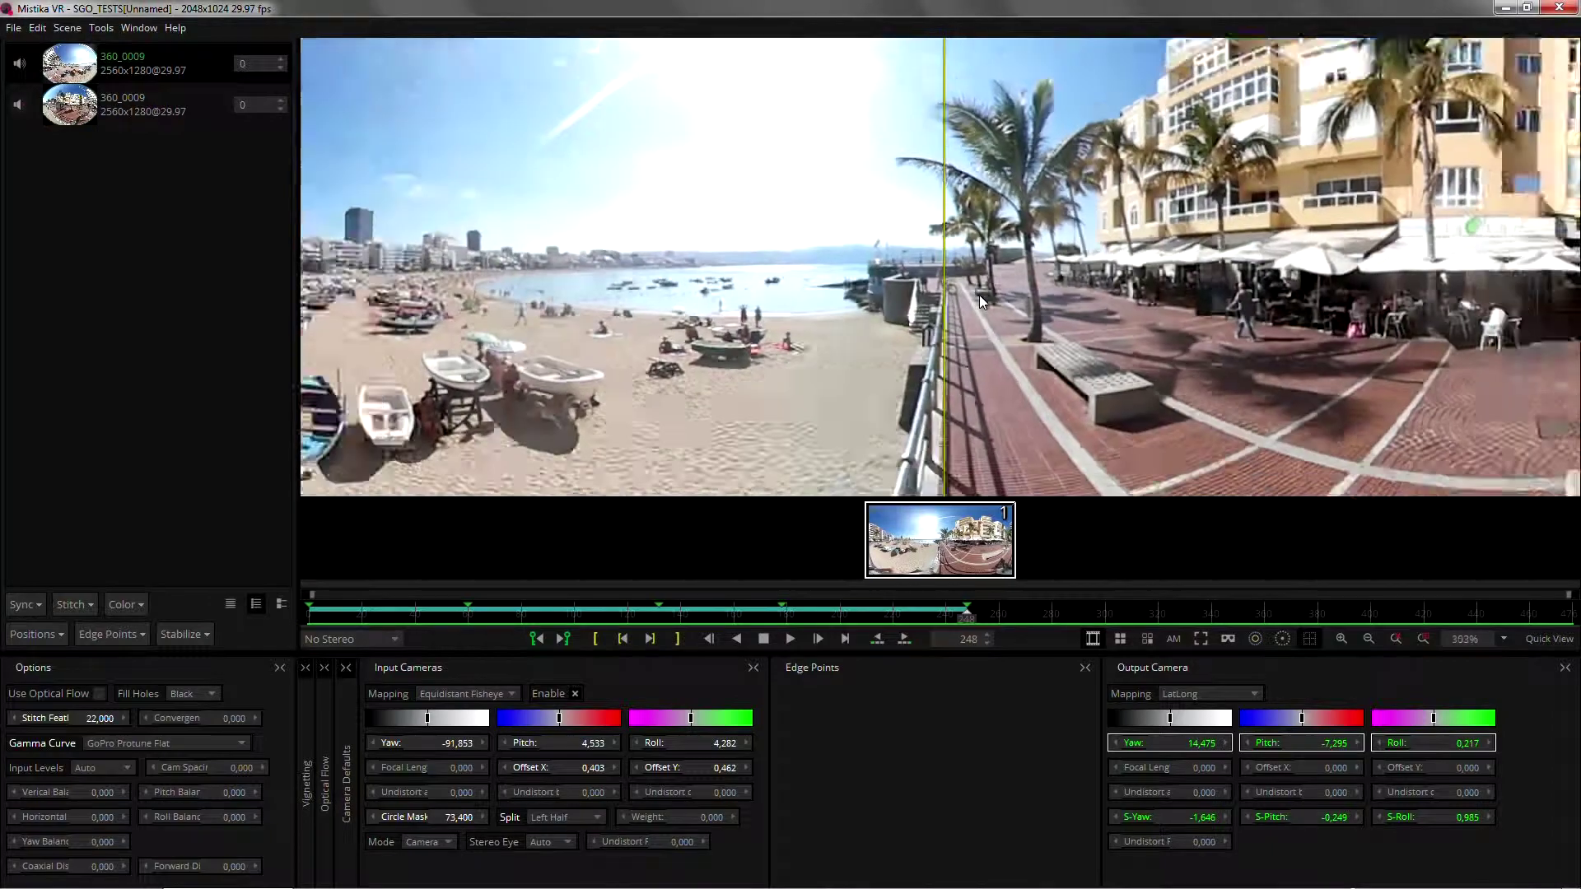
pyautogui.scroll(-2, 980, 301)
pyautogui.click(1101, 616)
pyautogui.moveTo(999, 390); pyautogui.dragTo(1007, 398)
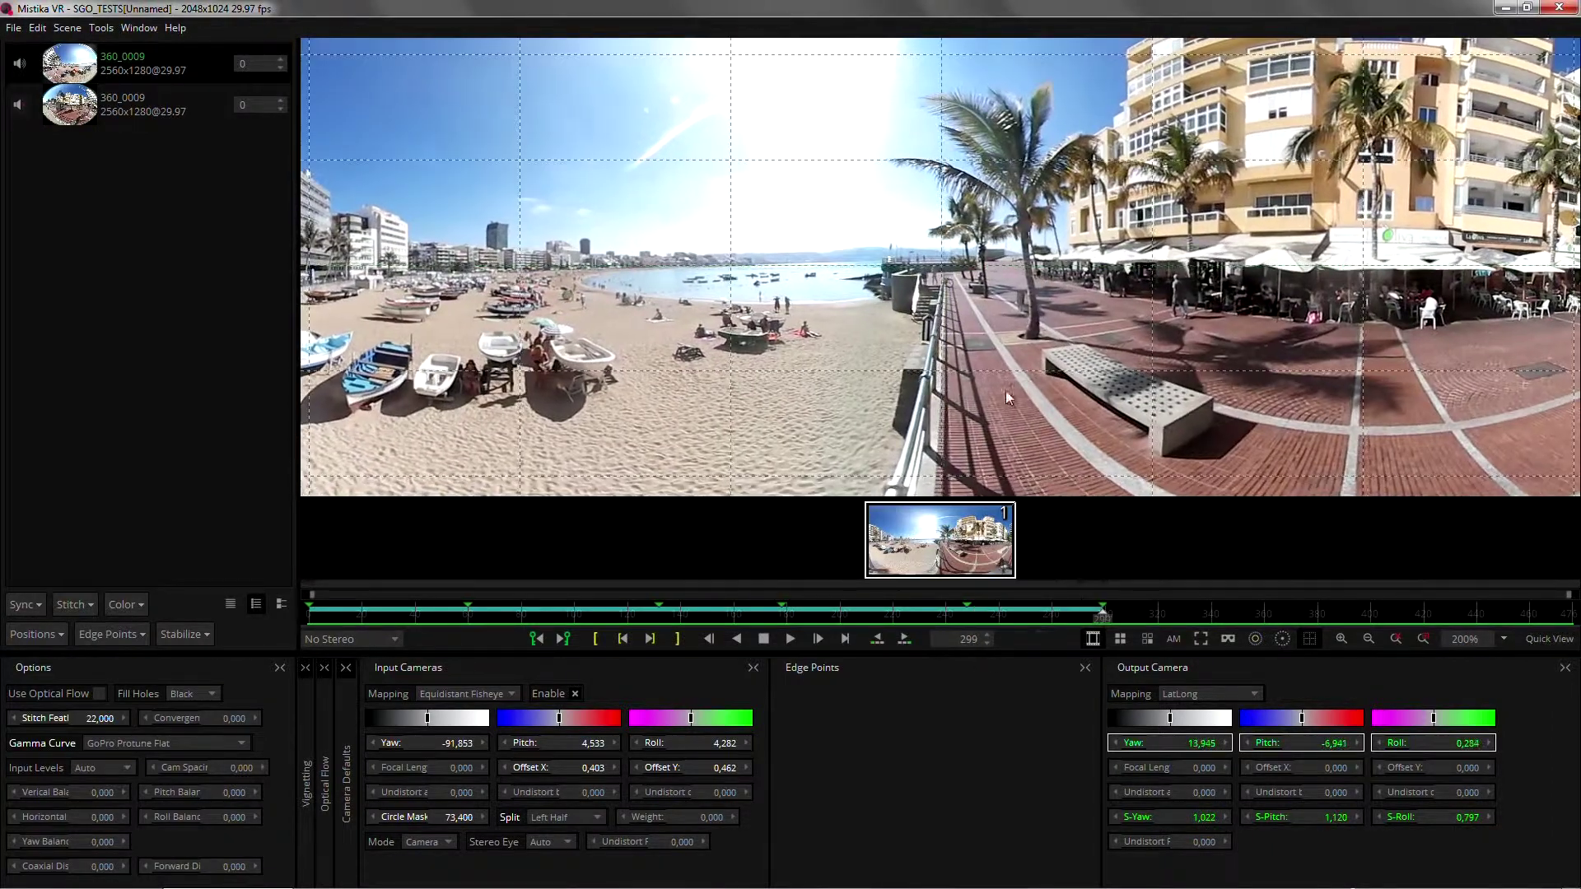
pyautogui.click(1299, 616)
pyautogui.moveTo(963, 272); pyautogui.dragTo(970, 280)
pyautogui.click(1393, 616)
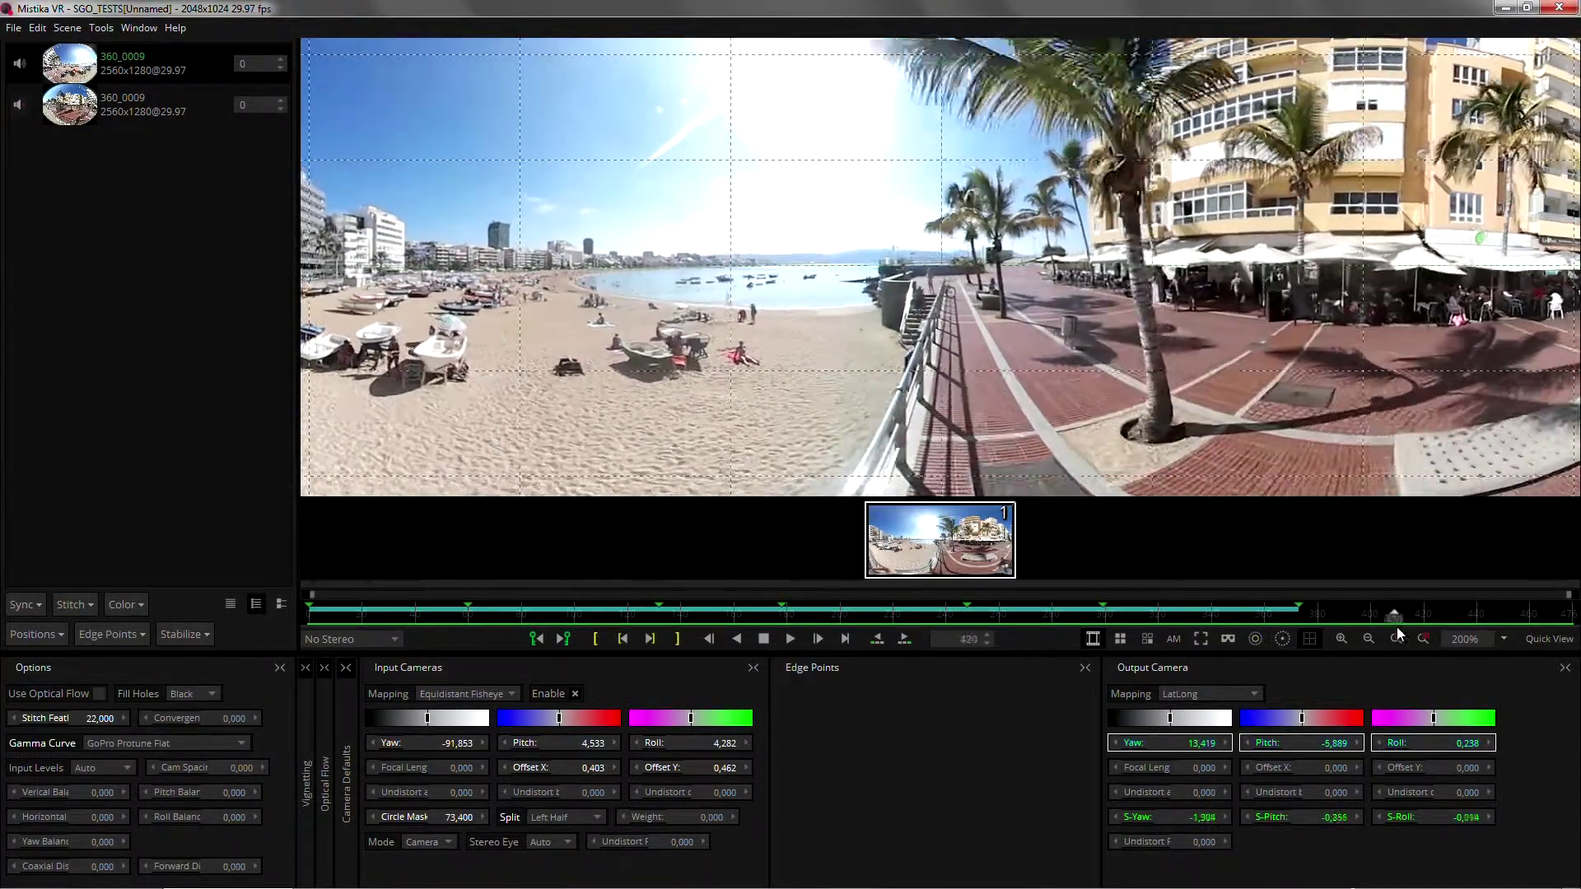
pyautogui.moveTo(1393, 617); pyautogui.dragTo(307, 635)
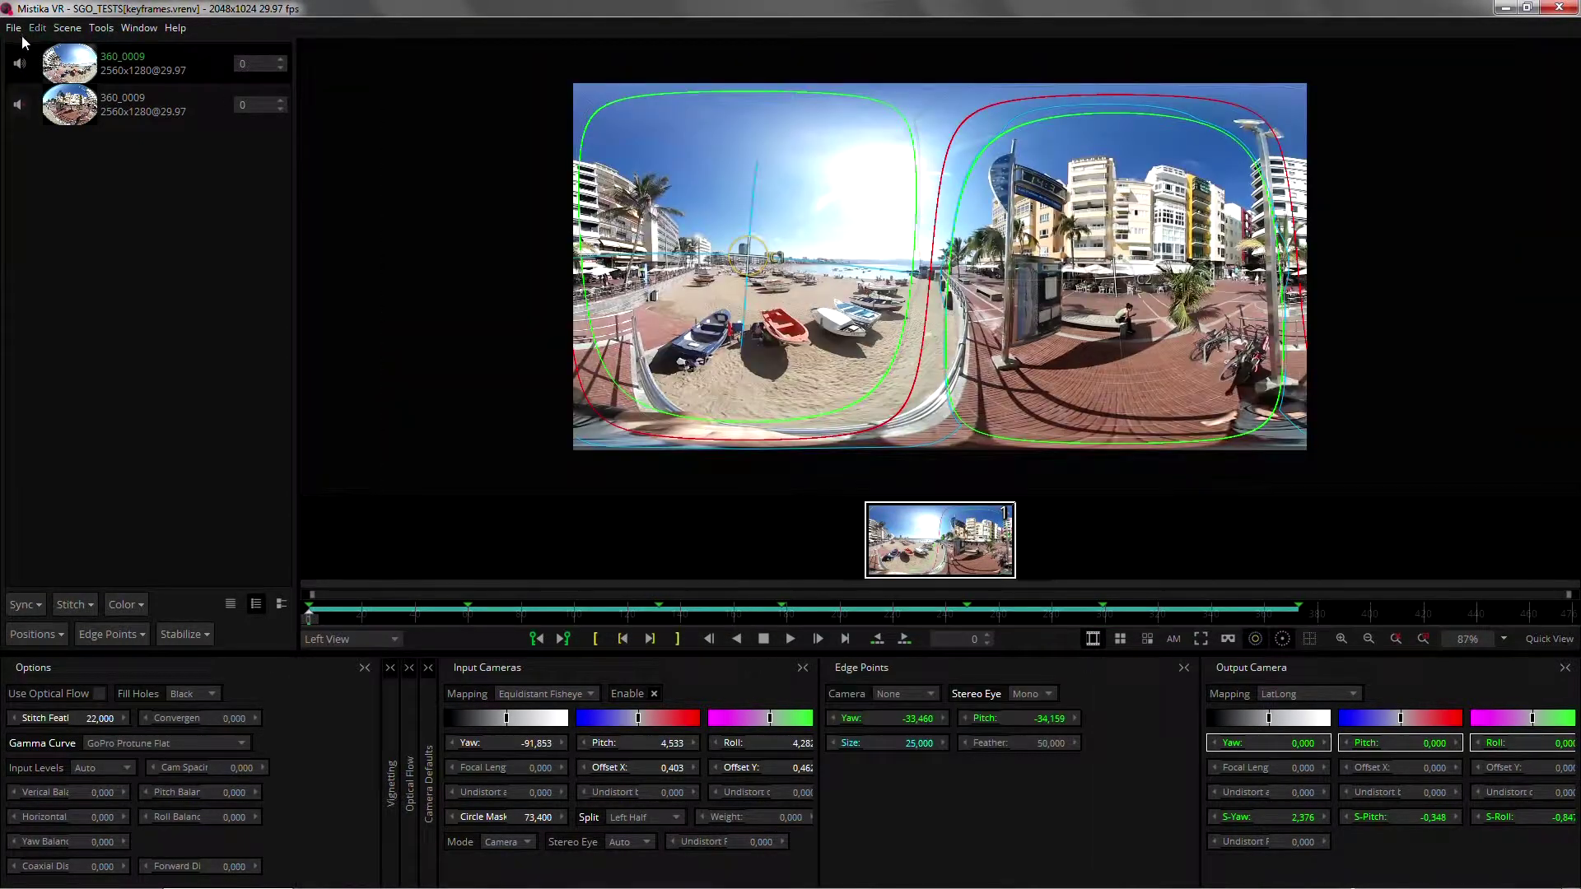
pyautogui.click(13, 27)
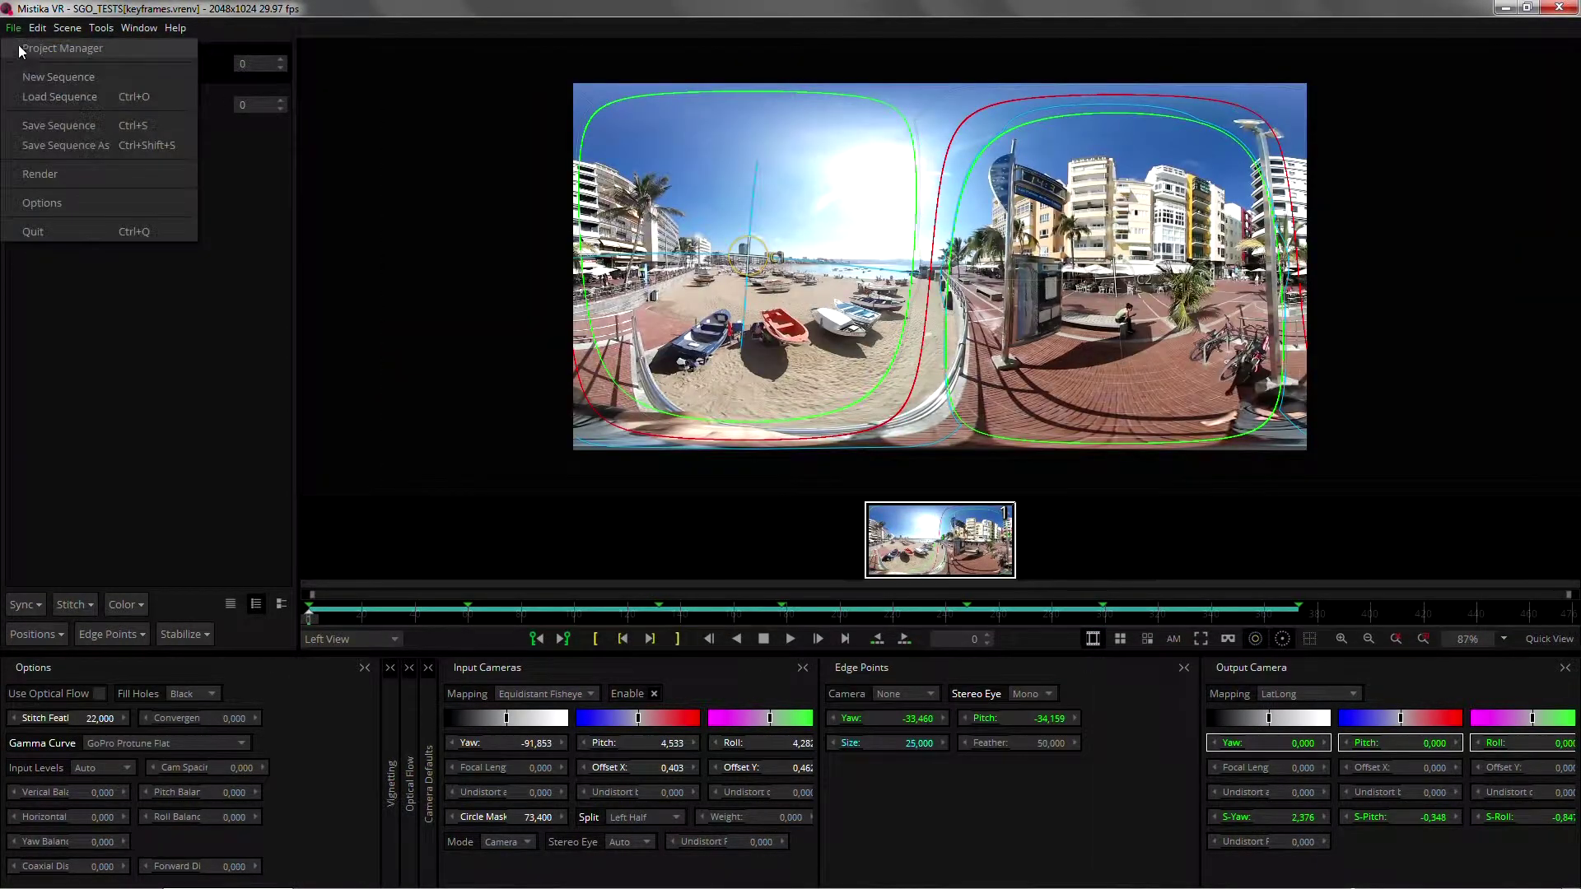
# Load the keyframeedgepoints park 360 project and play the footage
pyautogui.click(60, 96)
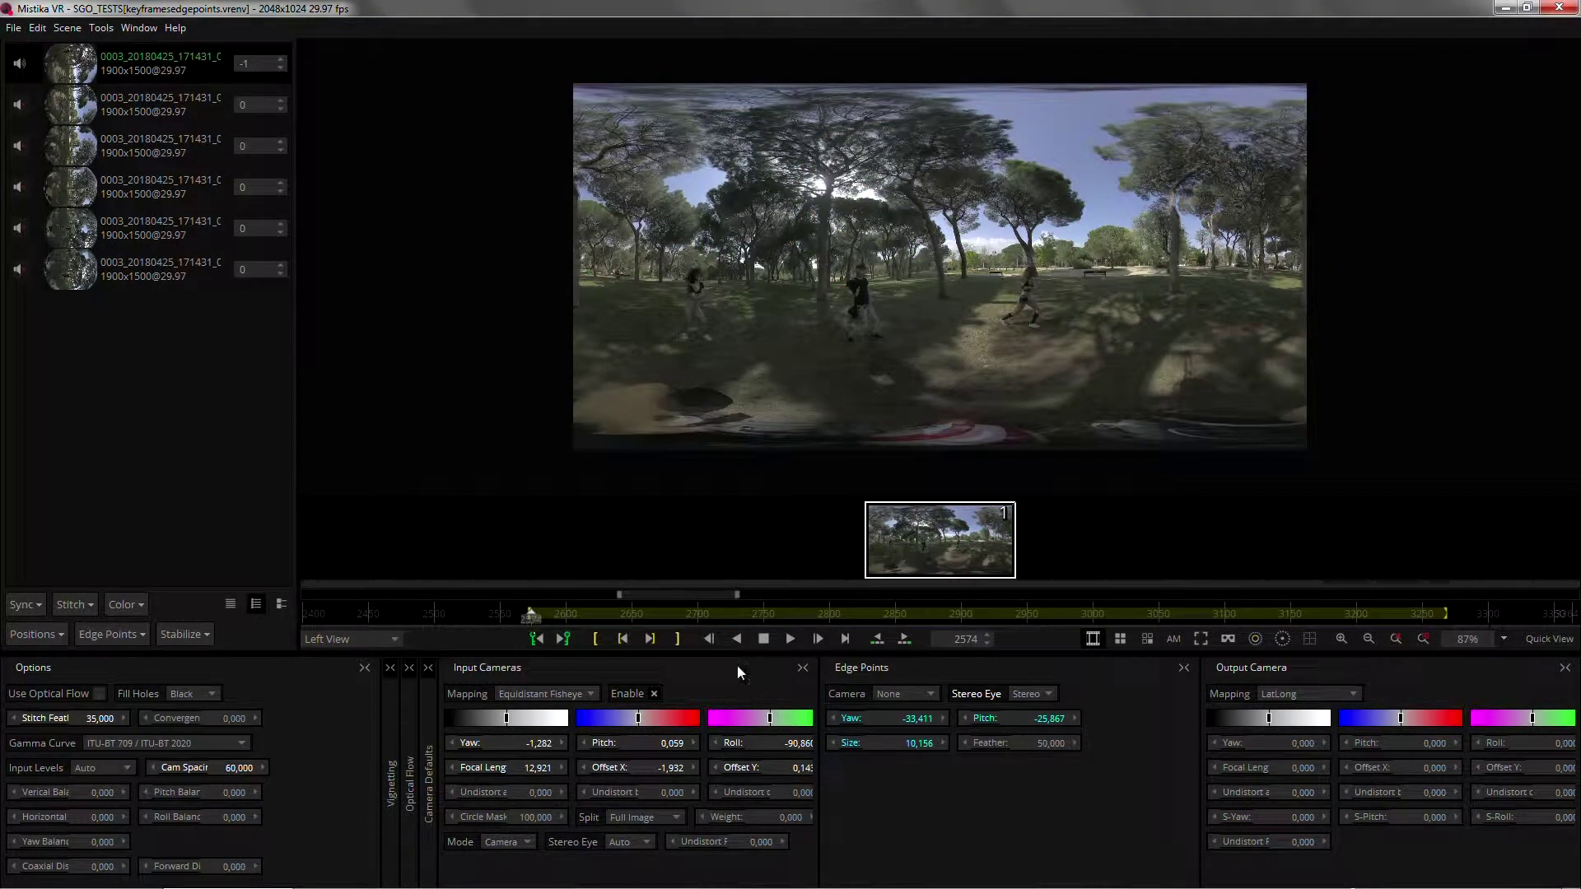
pyautogui.press('space')
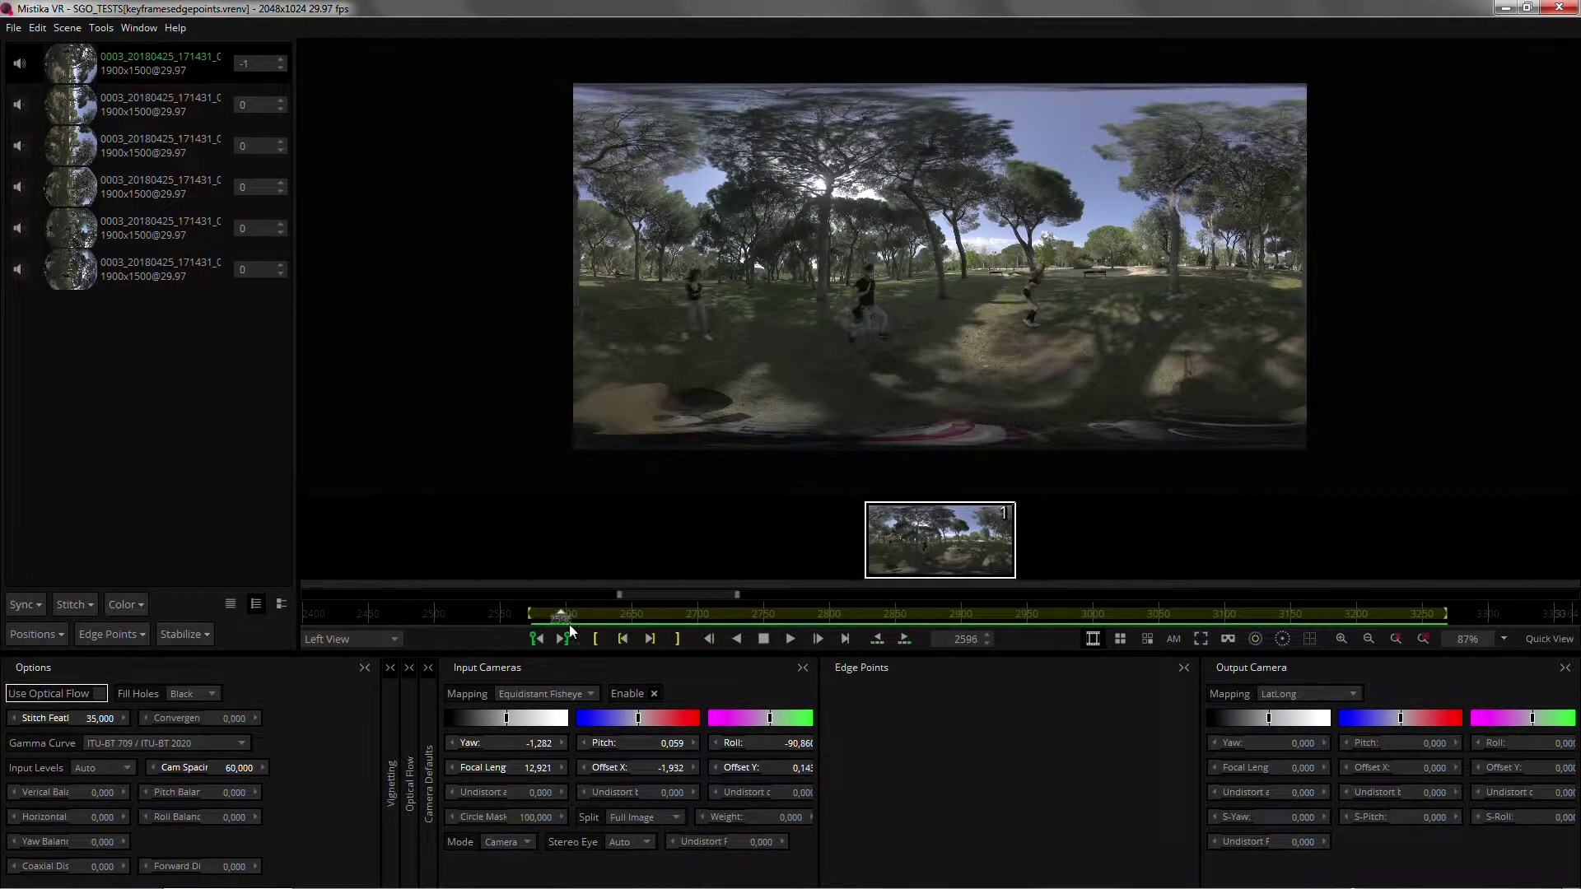
# Zoom the viewer to 528%, scrub to frame 2574, and pan to the runner crossing the seam
pyautogui.scroll(5, 1042, 272)
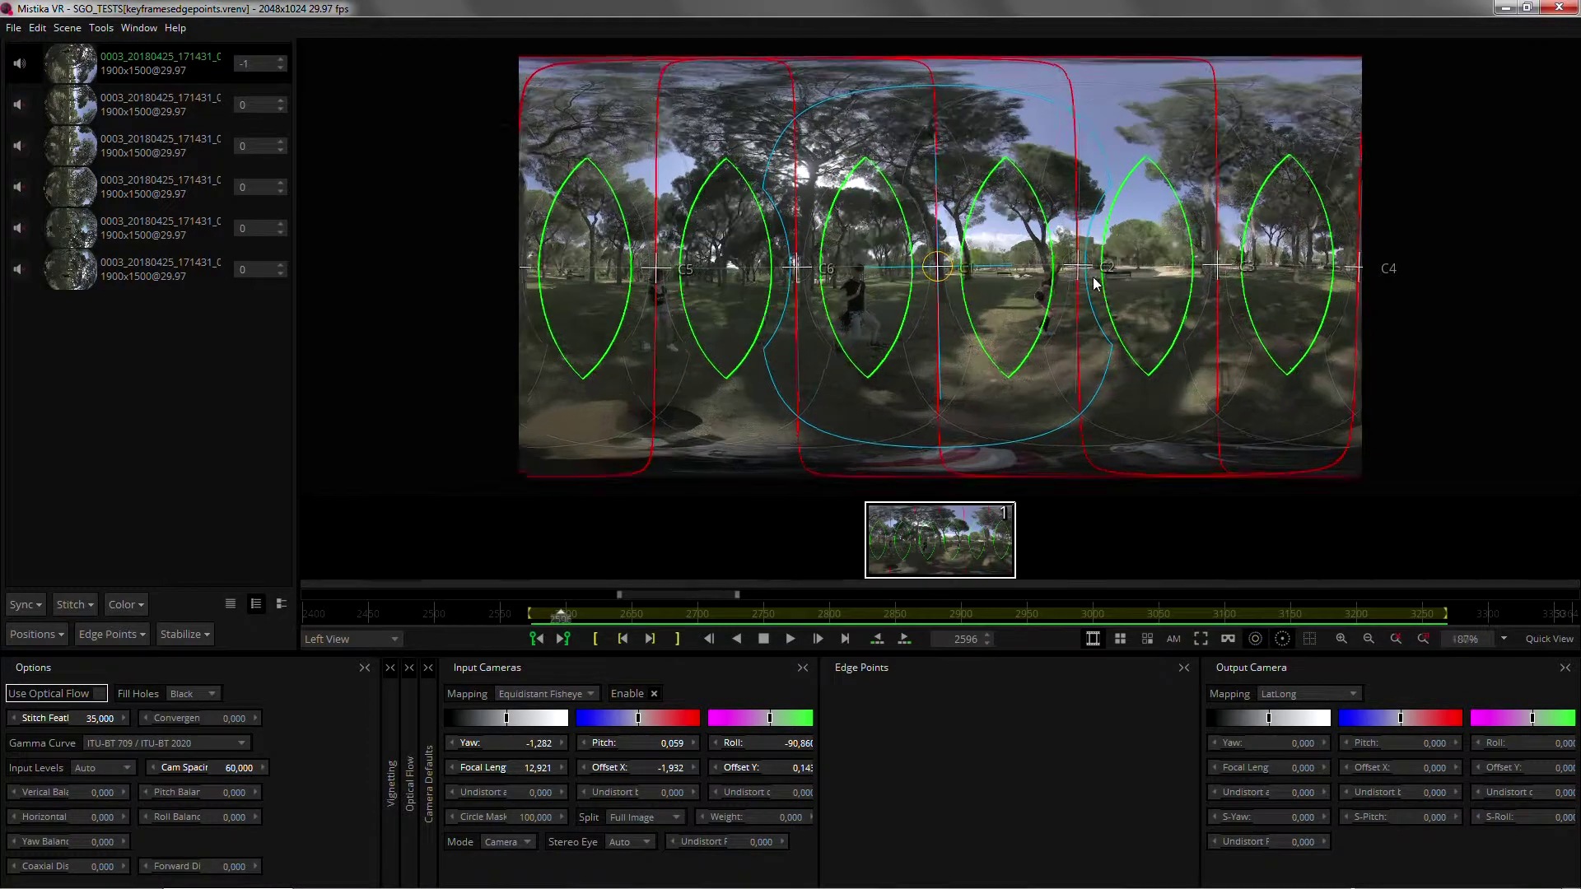
pyautogui.scroll(6, 1069, 274)
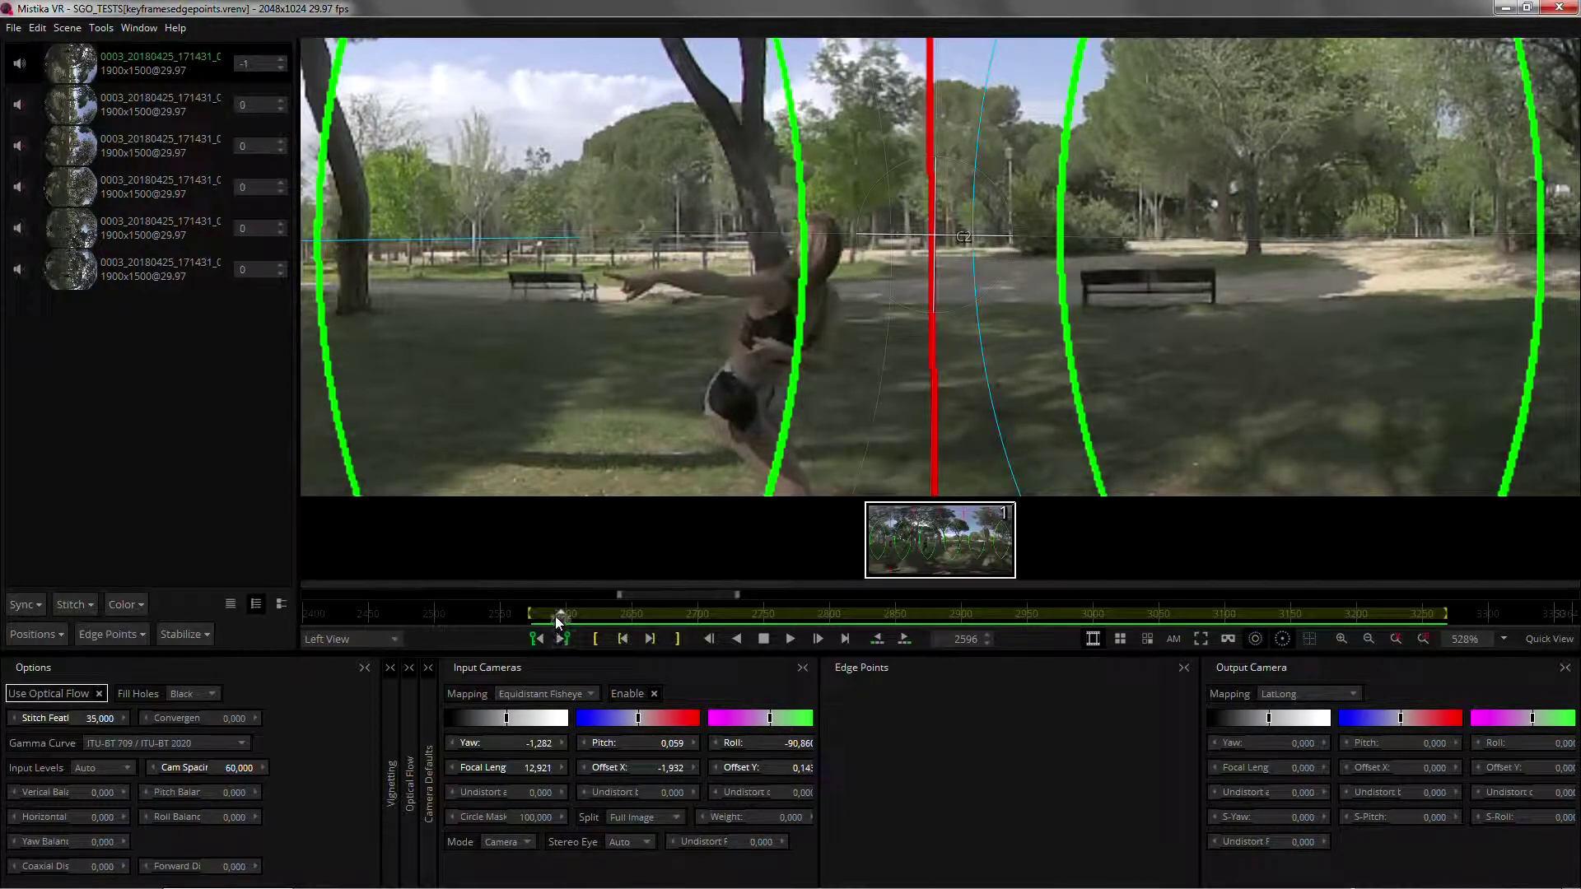
pyautogui.moveTo(566, 618); pyautogui.dragTo(533, 623)
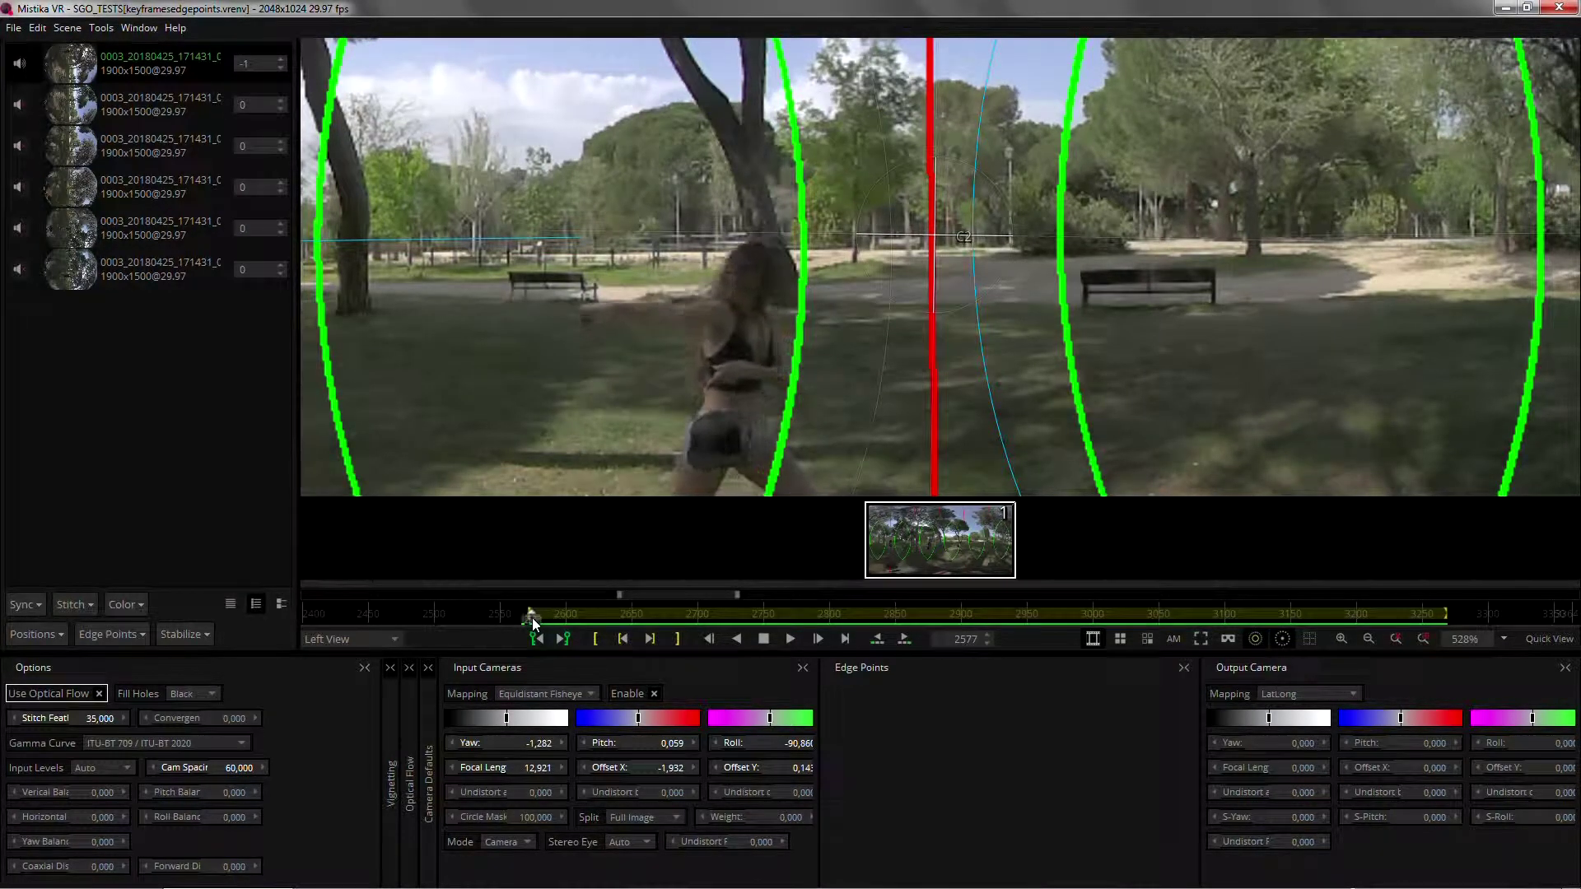
pyautogui.moveTo(537, 317); pyautogui.dragTo(627, 294)
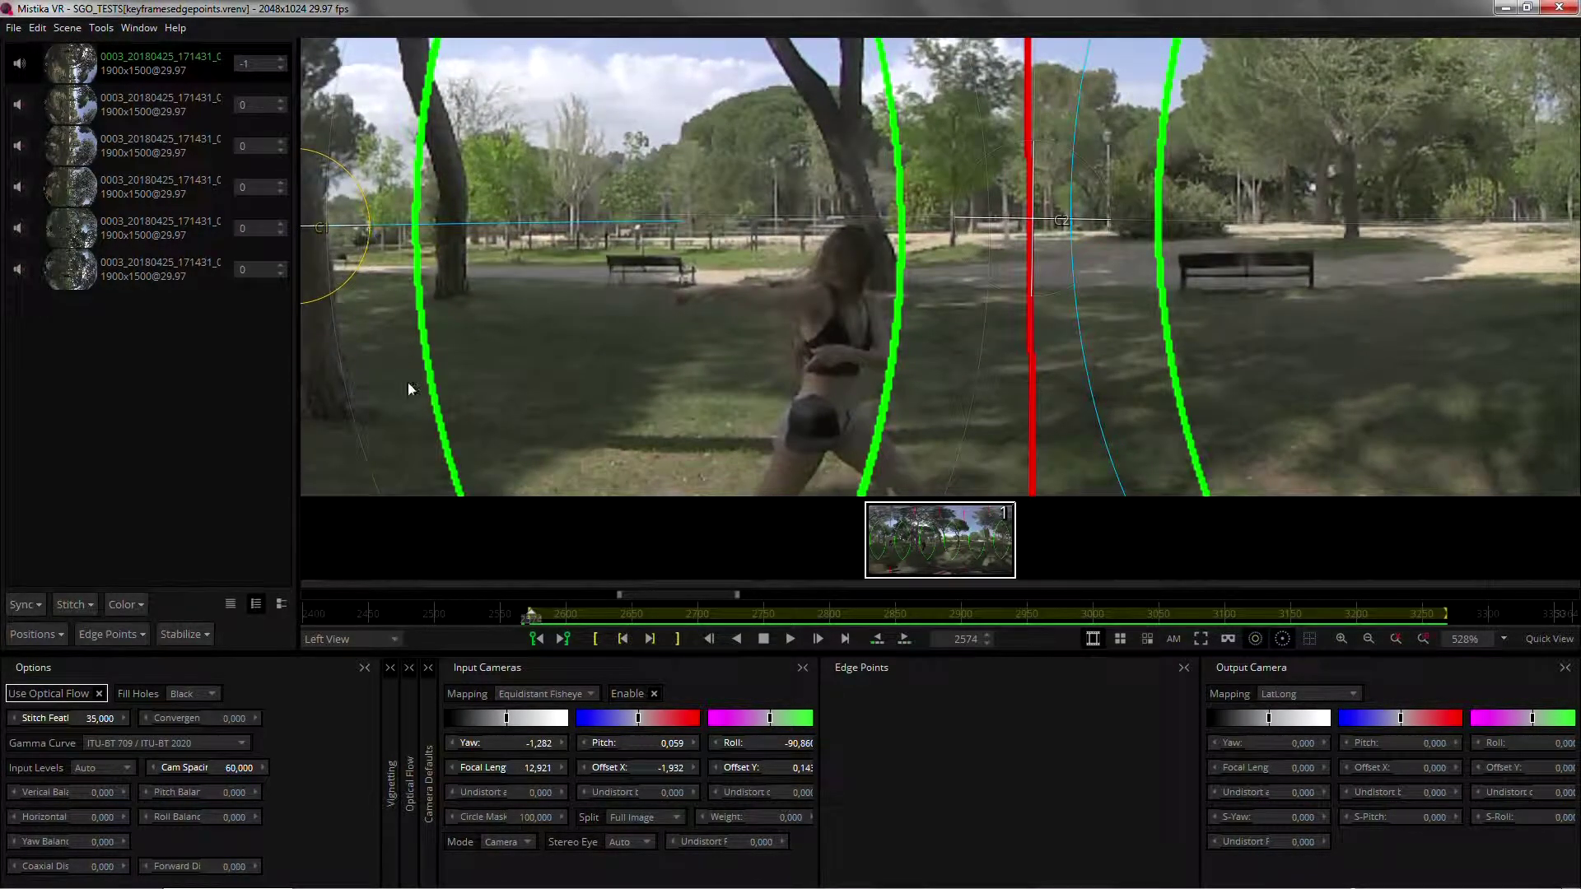
# Add a stereo edge point beside the runner and shrink its area of influence
pyautogui.click(141, 635)
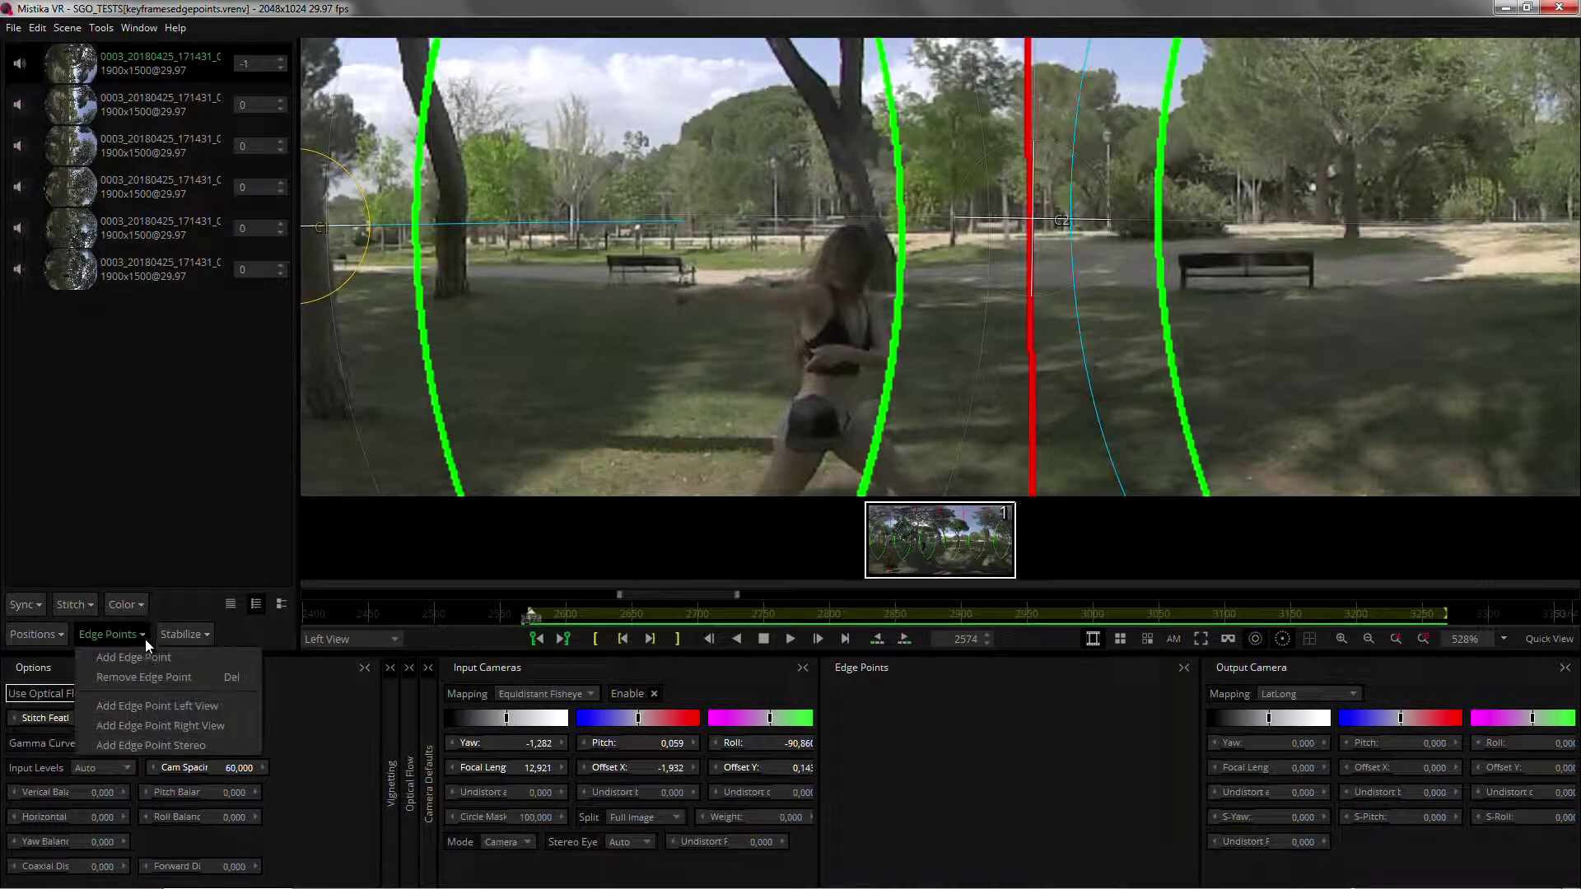
pyautogui.click(162, 746)
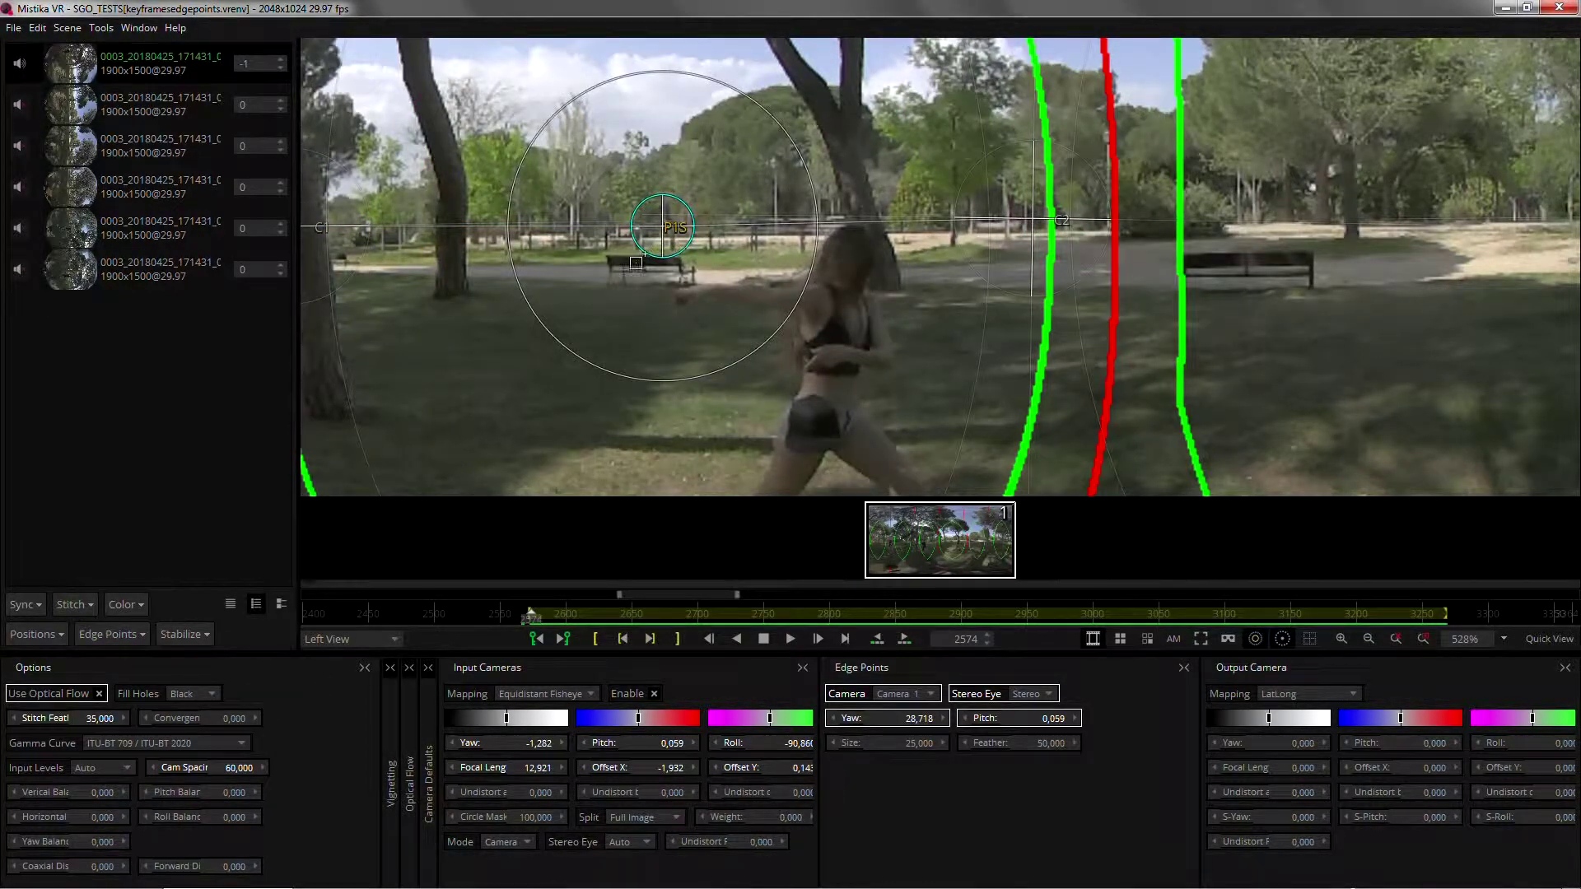
pyautogui.moveTo(635, 263); pyautogui.dragTo(532, 327)
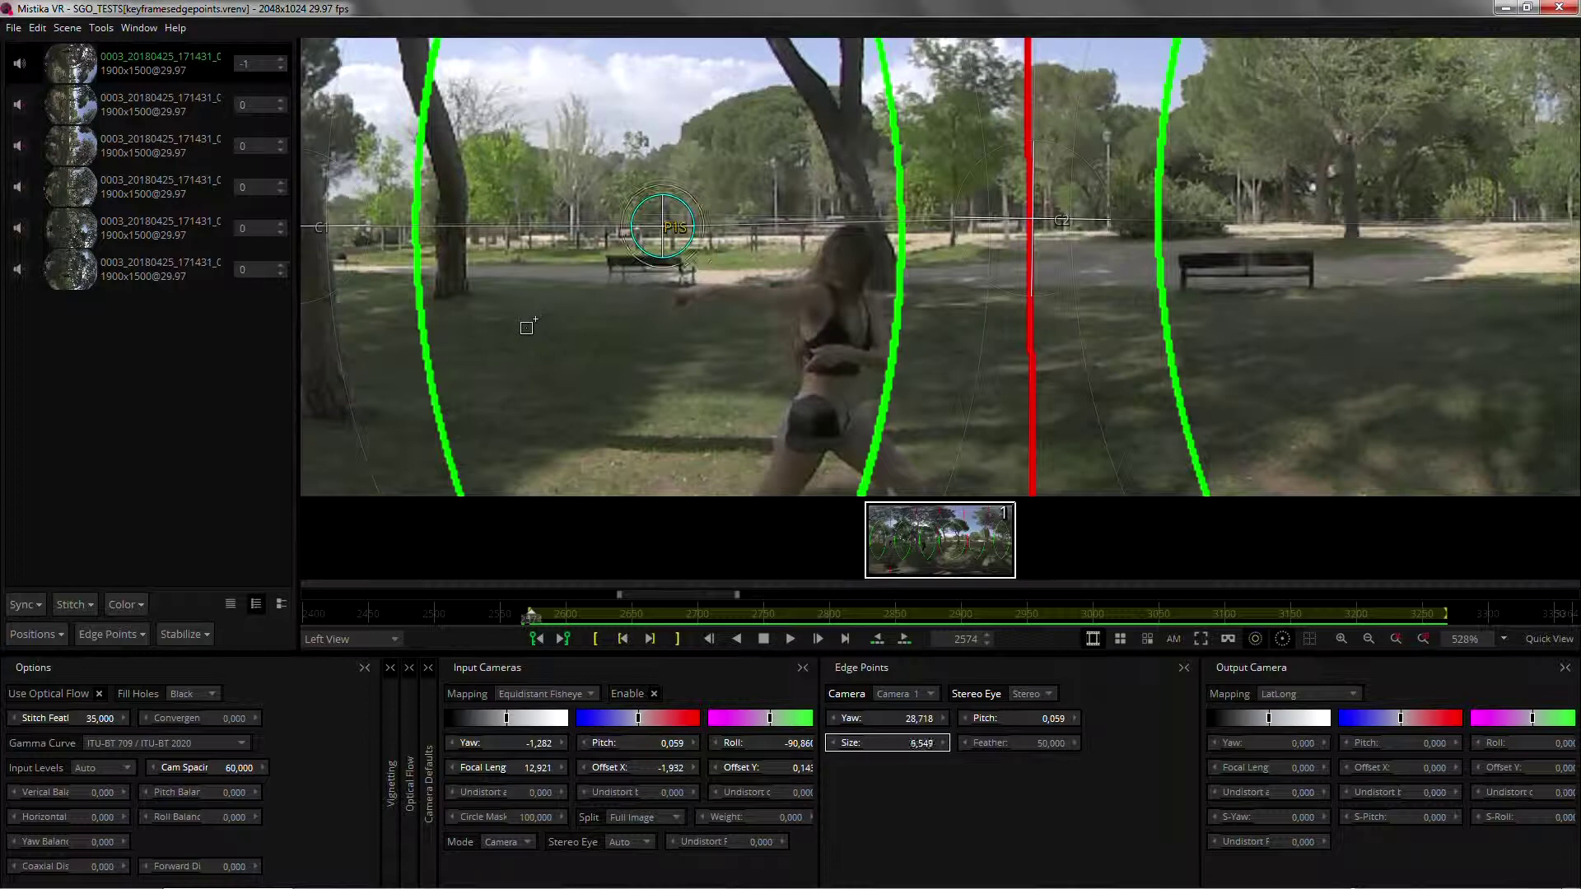
# Keyframe the edge point's size, yaw and pitch at frame 2574, then advance the timeline
pyautogui.rightClick(898, 739)
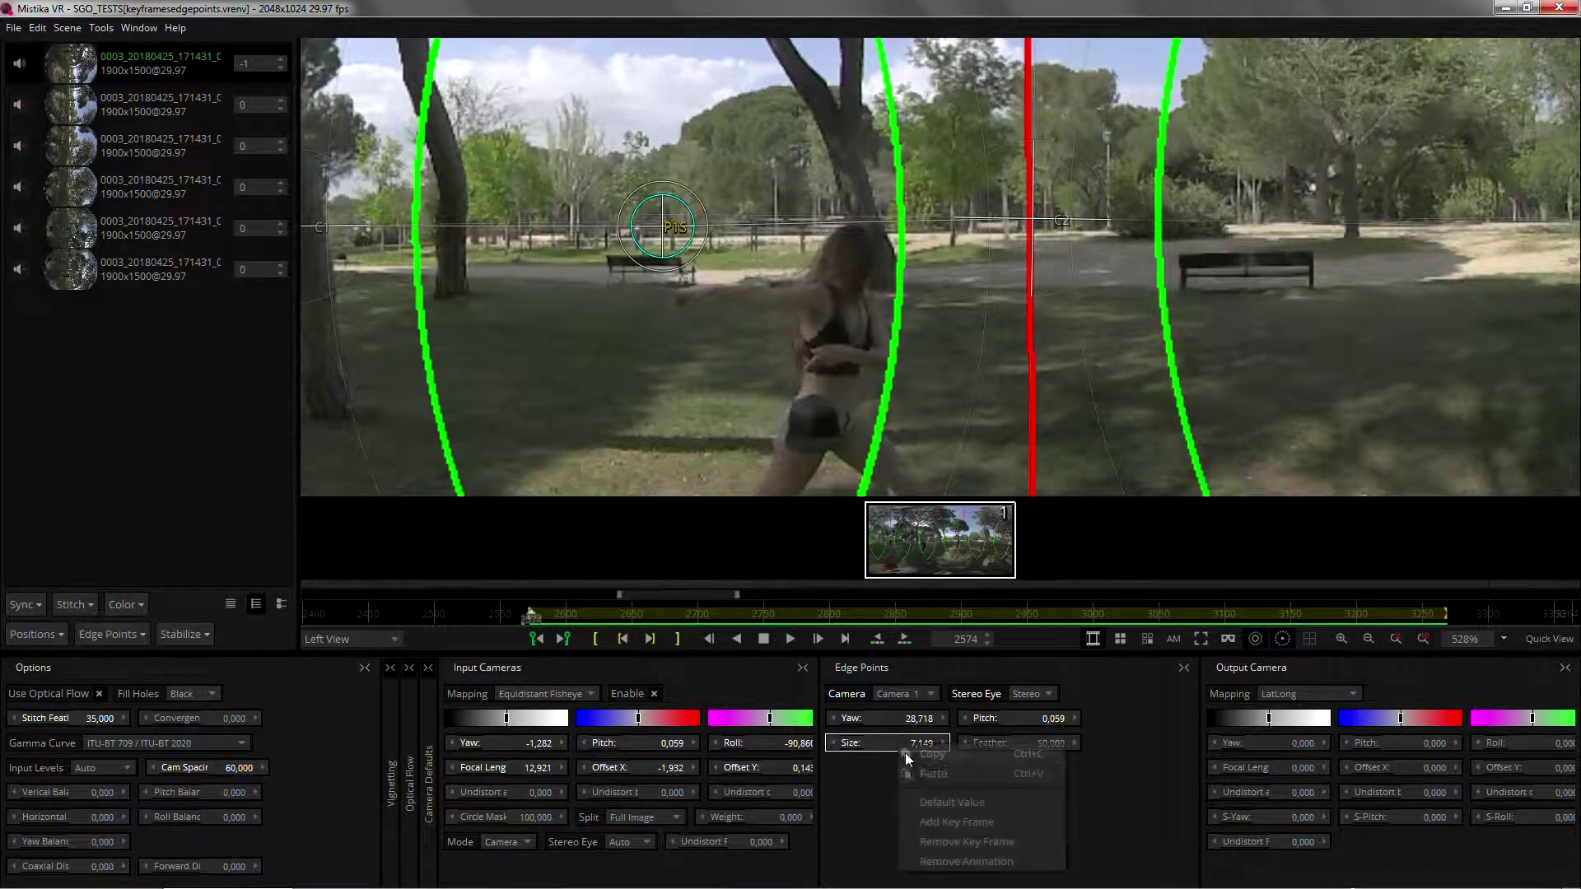
pyautogui.click(958, 821)
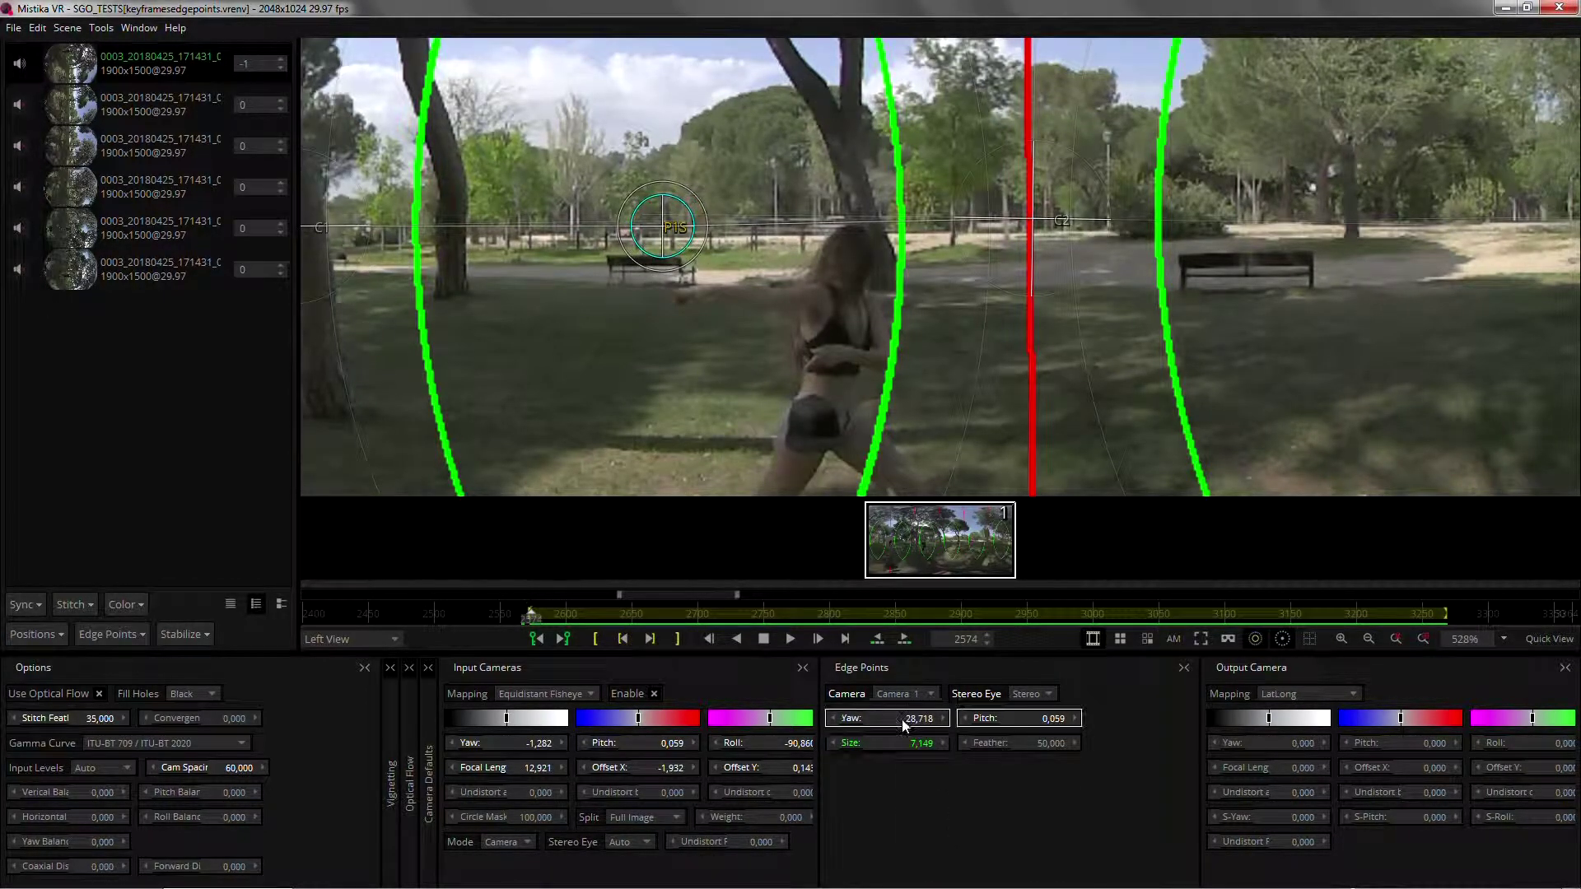
pyautogui.rightClick(906, 723)
pyautogui.click(961, 803)
pyautogui.moveTo(535, 622); pyautogui.dragTo(567, 623)
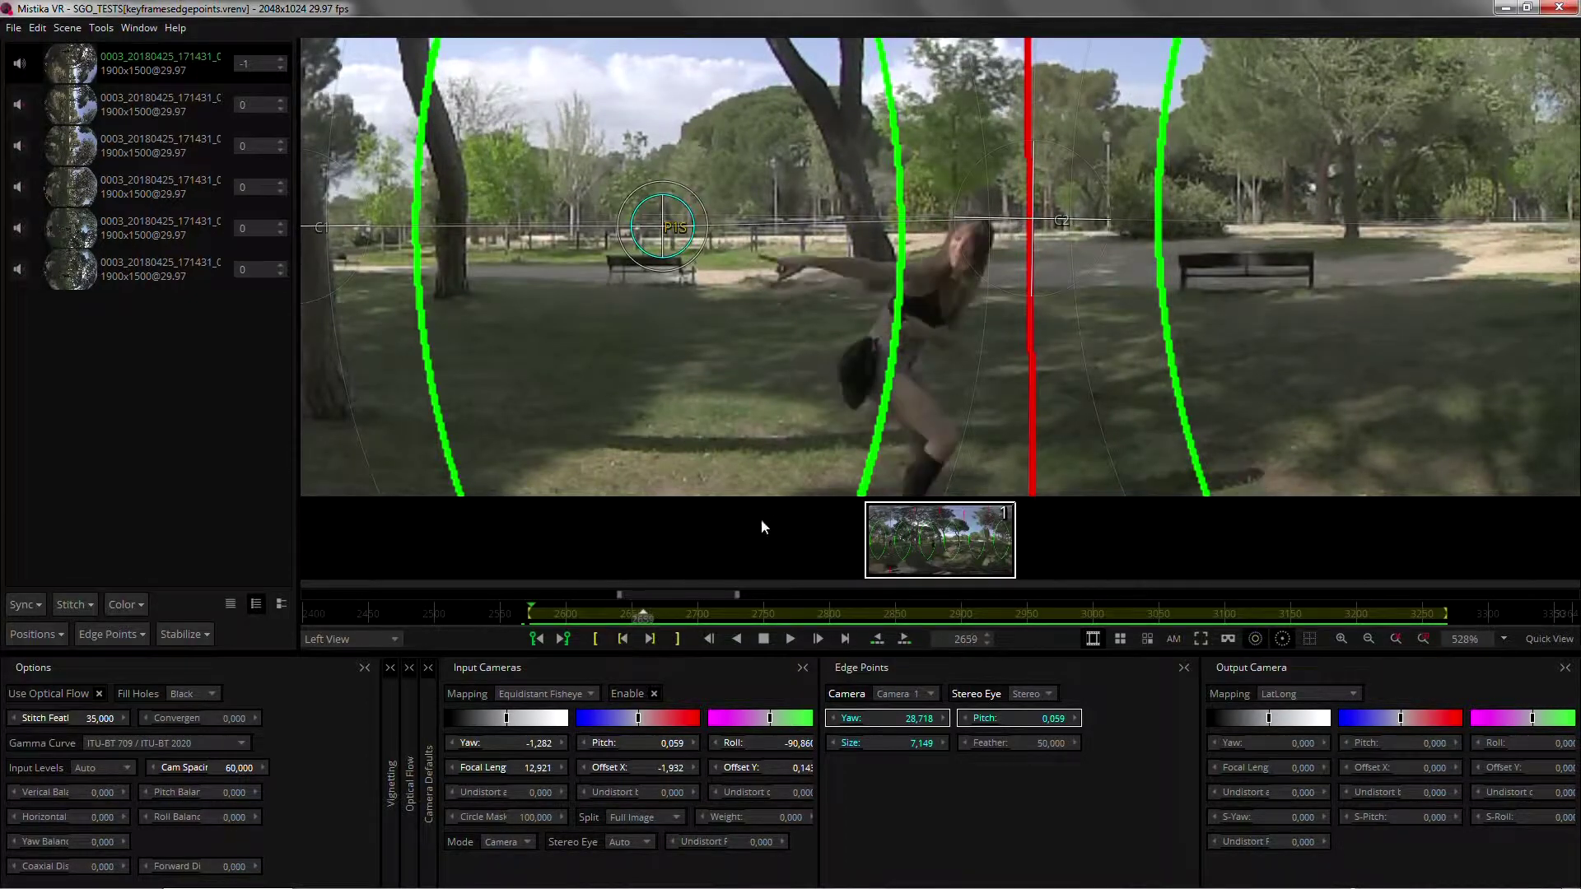
# Drag the edge point onto the runner at later frames up to 3236 (yaw 45.071, pitch -9.870)
pyautogui.moveTo(721, 243); pyautogui.dragTo(807, 593)
pyautogui.moveTo(648, 622); pyautogui.dragTo(739, 636)
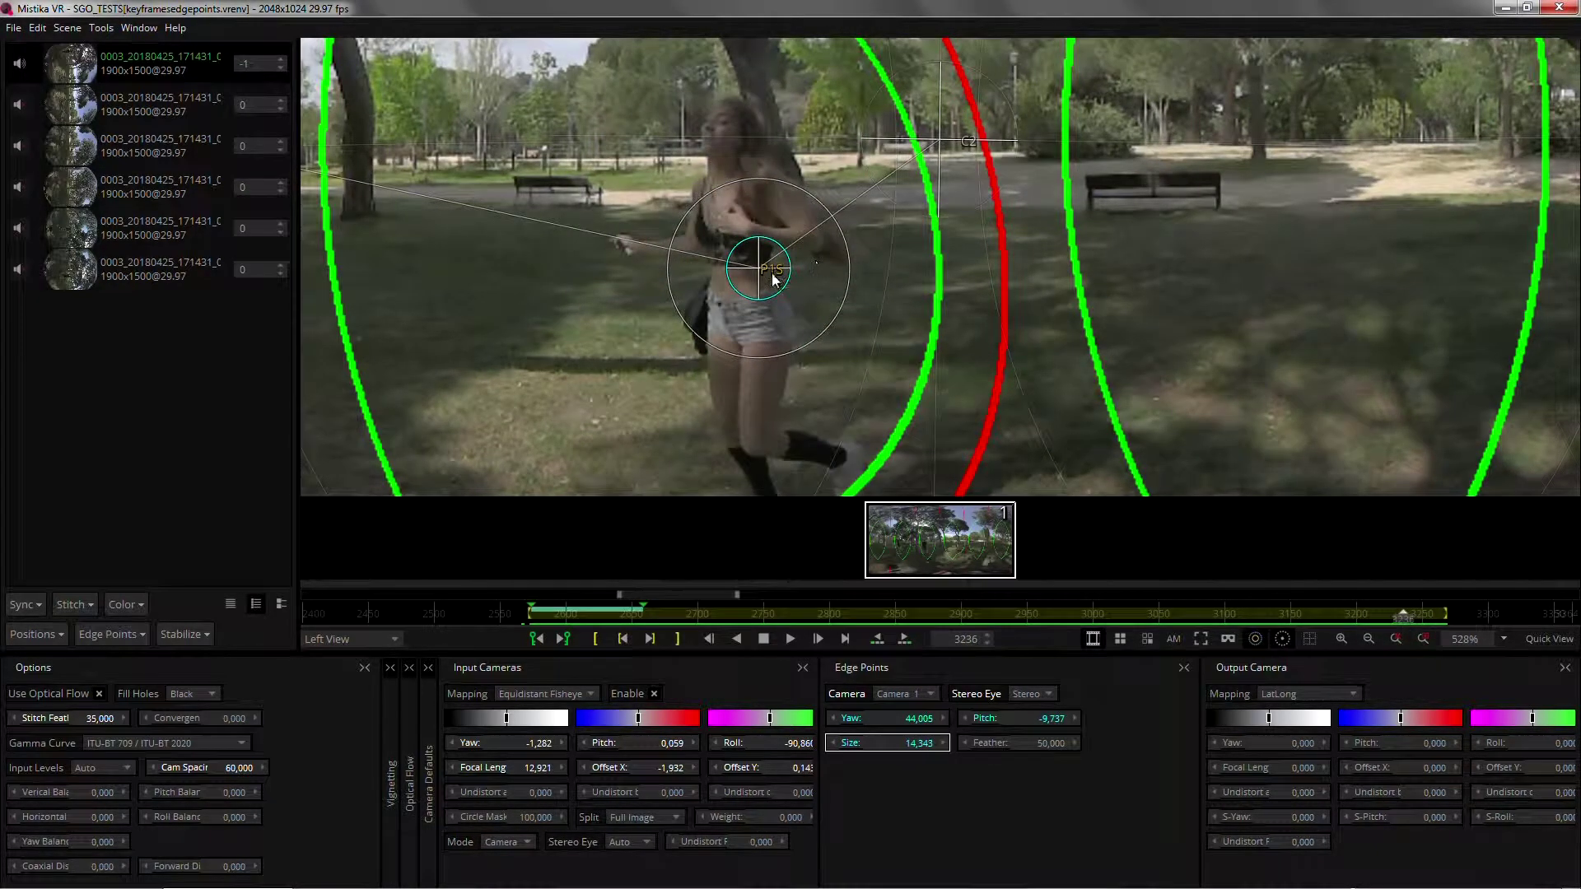
pyautogui.moveTo(774, 280); pyautogui.dragTo(788, 281)
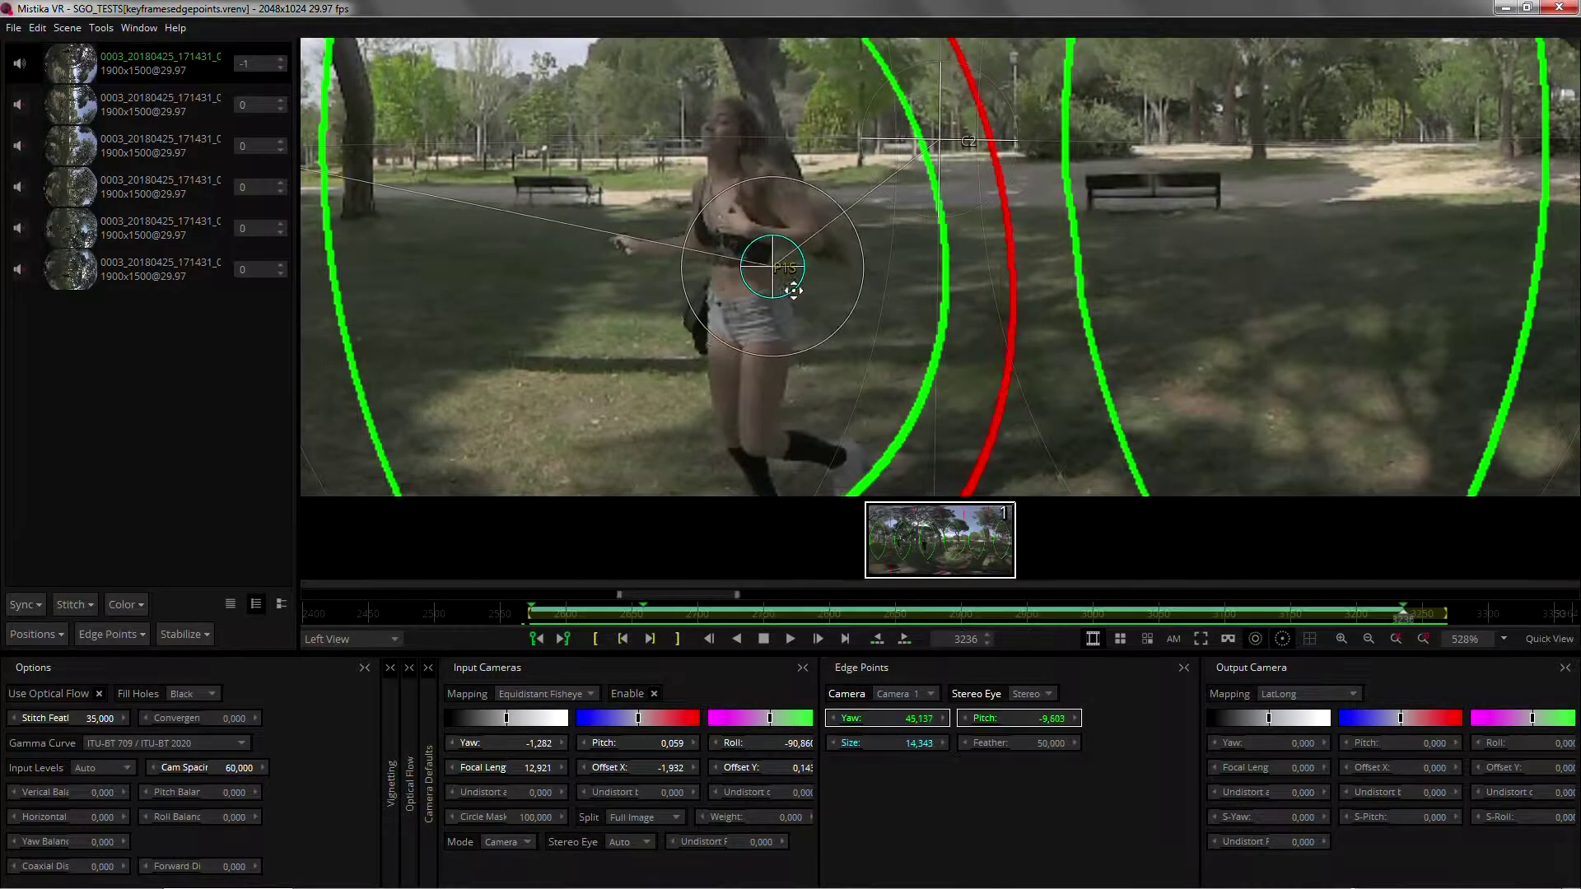
# Keyframe size at frame 3236, then at 3256 place the edge point on the runner's head, smaller
pyautogui.rightClick(911, 744)
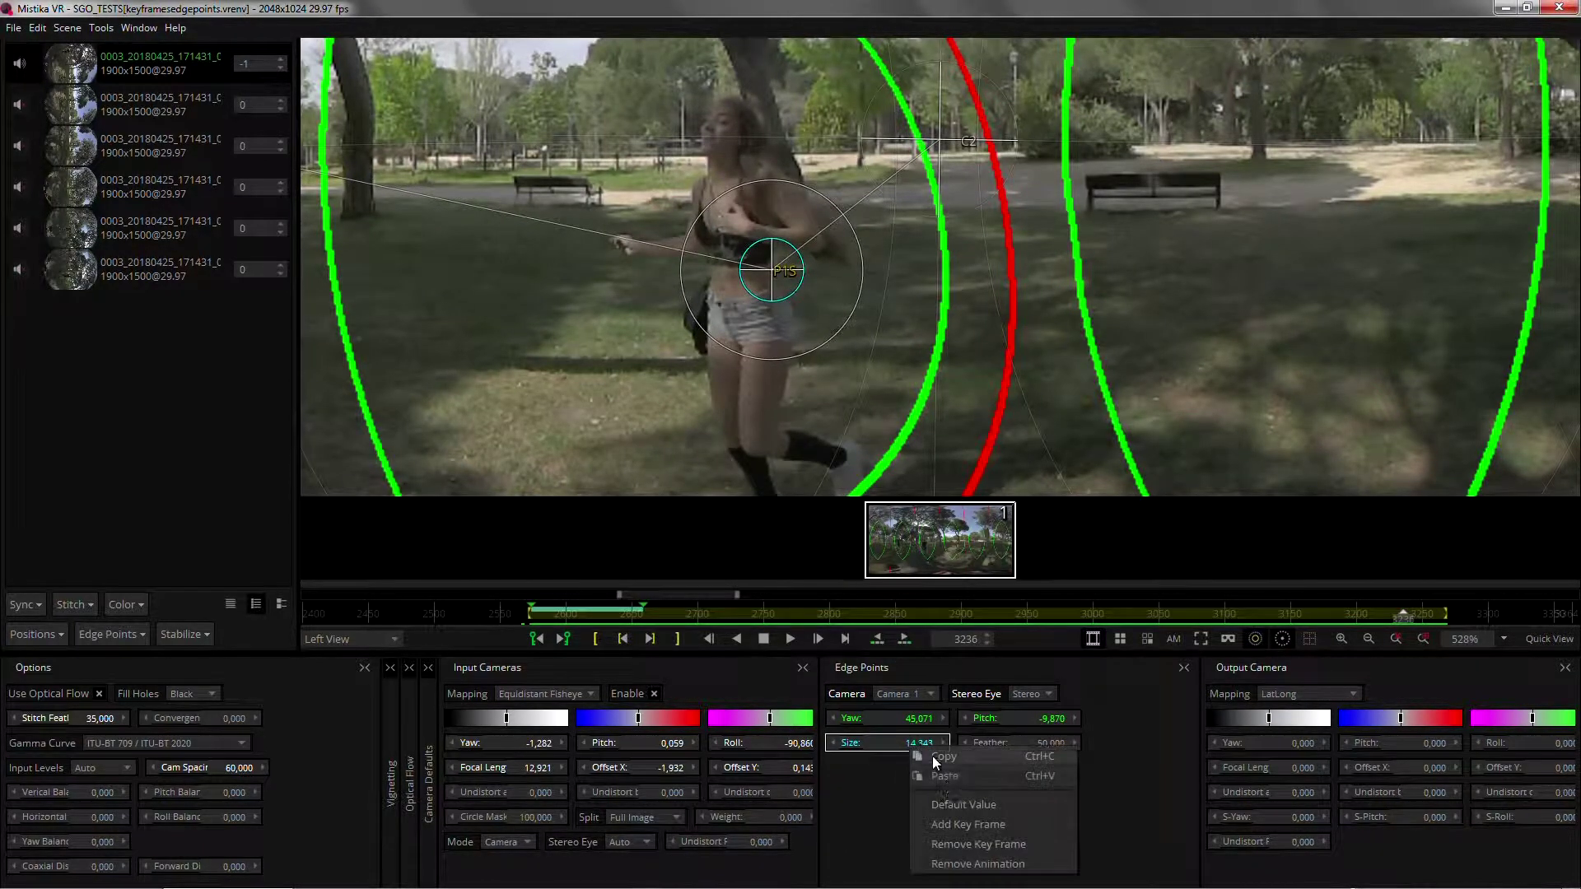
pyautogui.click(968, 827)
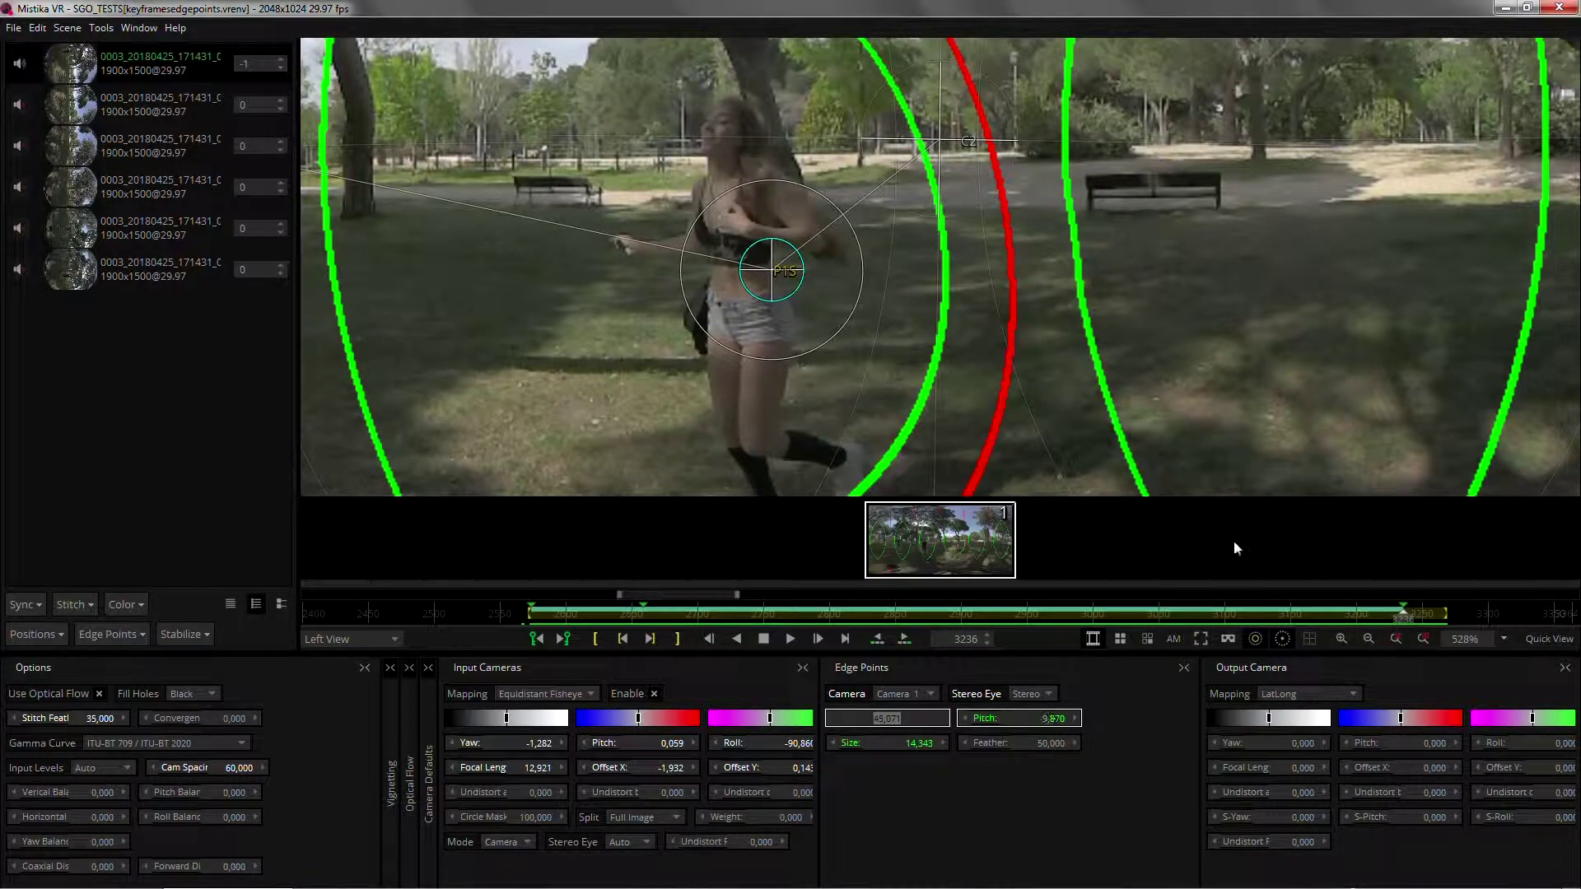
pyautogui.moveTo(1408, 623); pyautogui.dragTo(1438, 626)
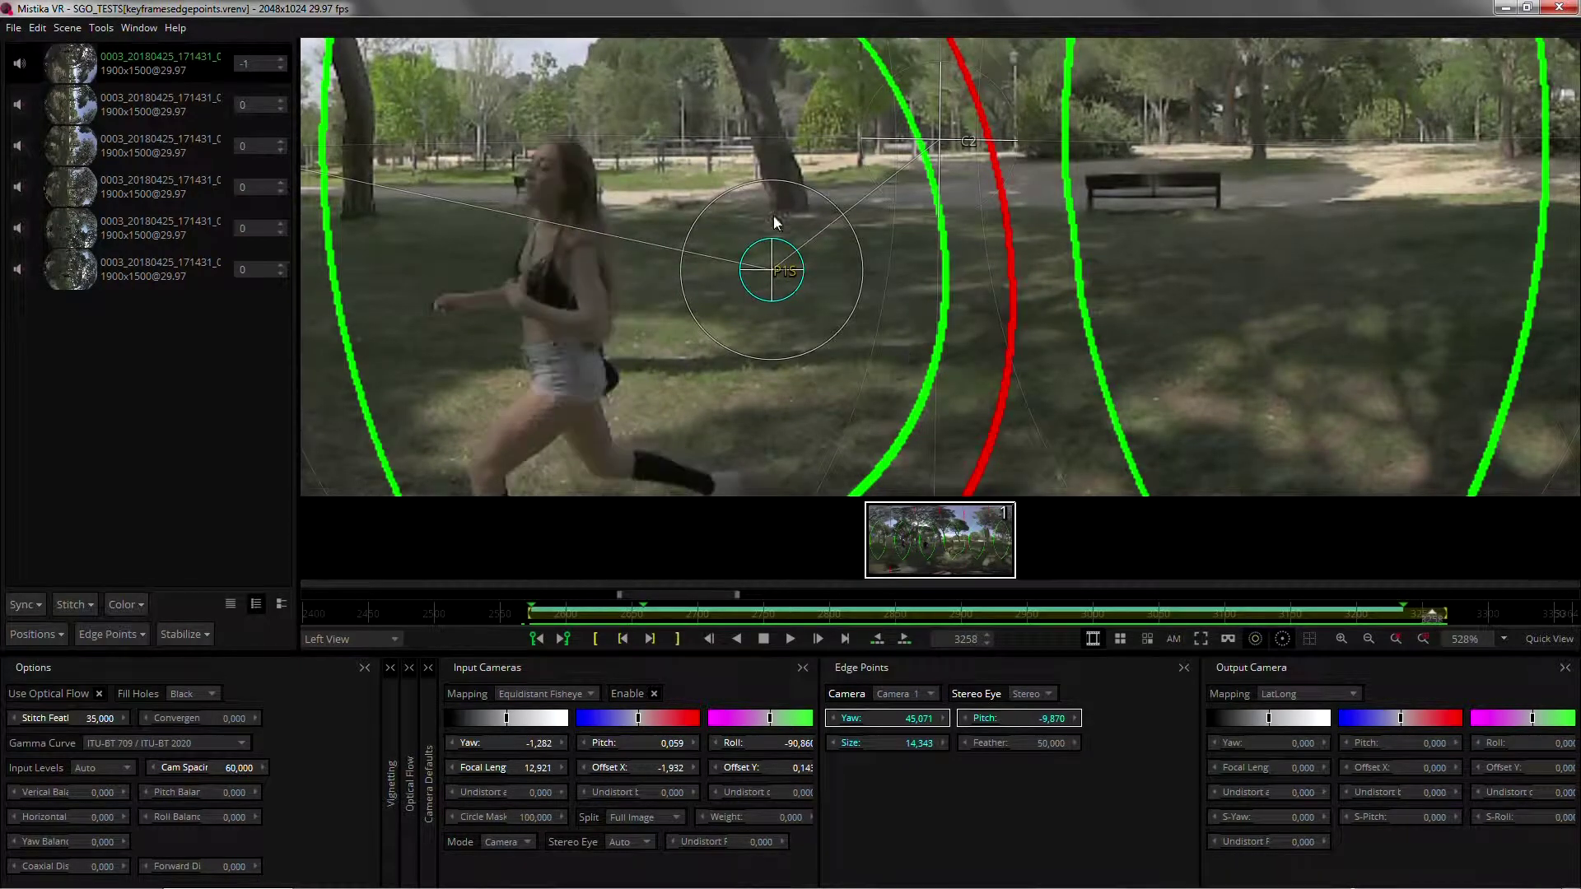
pyautogui.moveTo(766, 276); pyautogui.dragTo(562, 240)
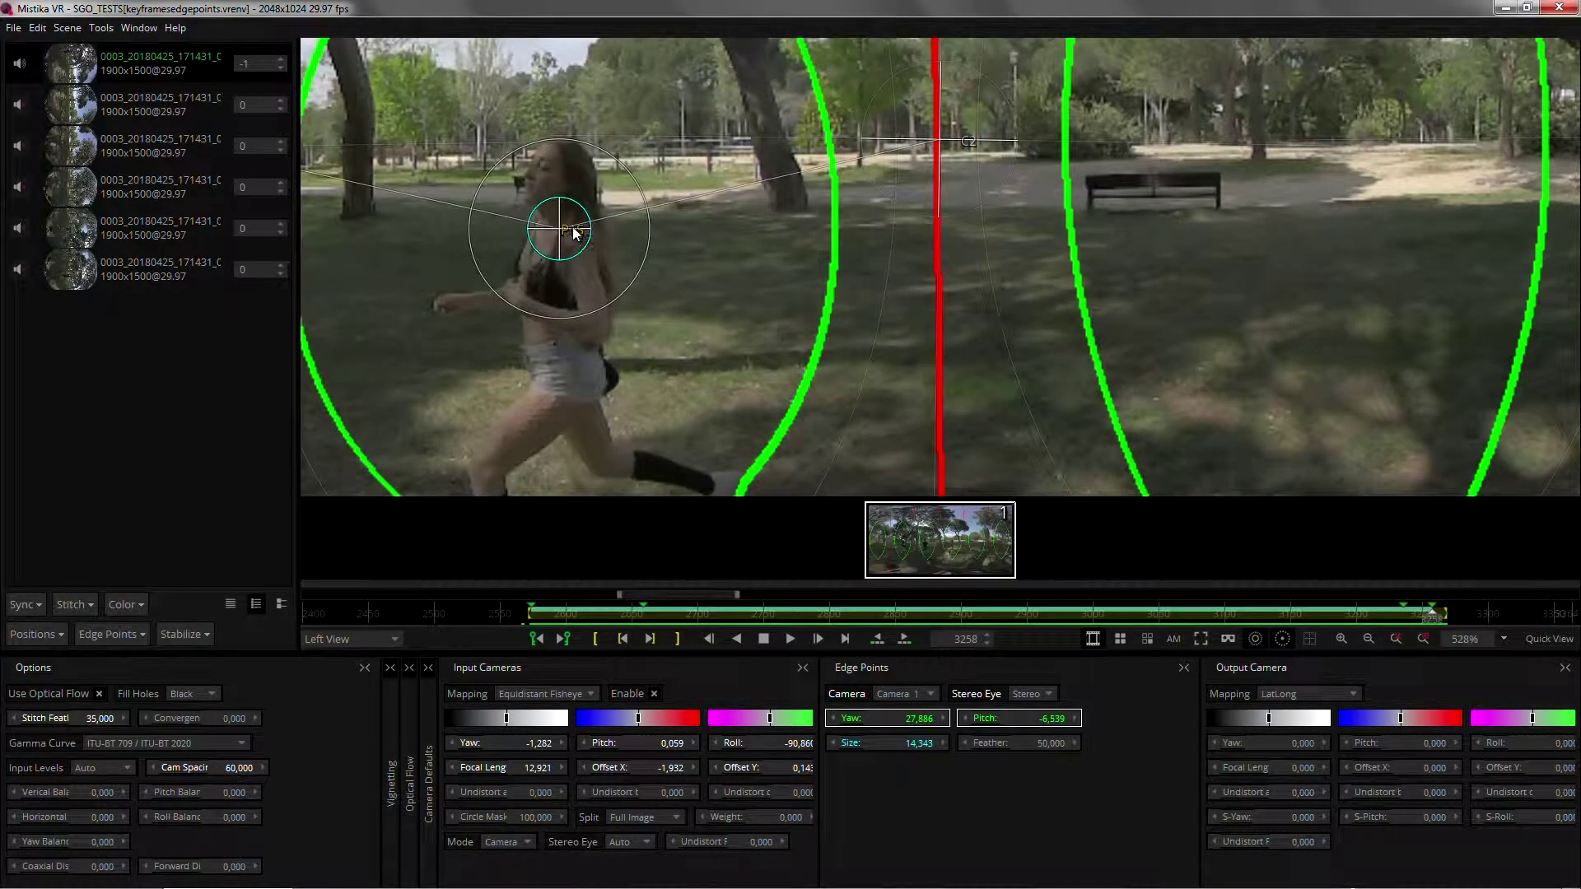
pyautogui.moveTo(497, 292); pyautogui.dragTo(528, 269)
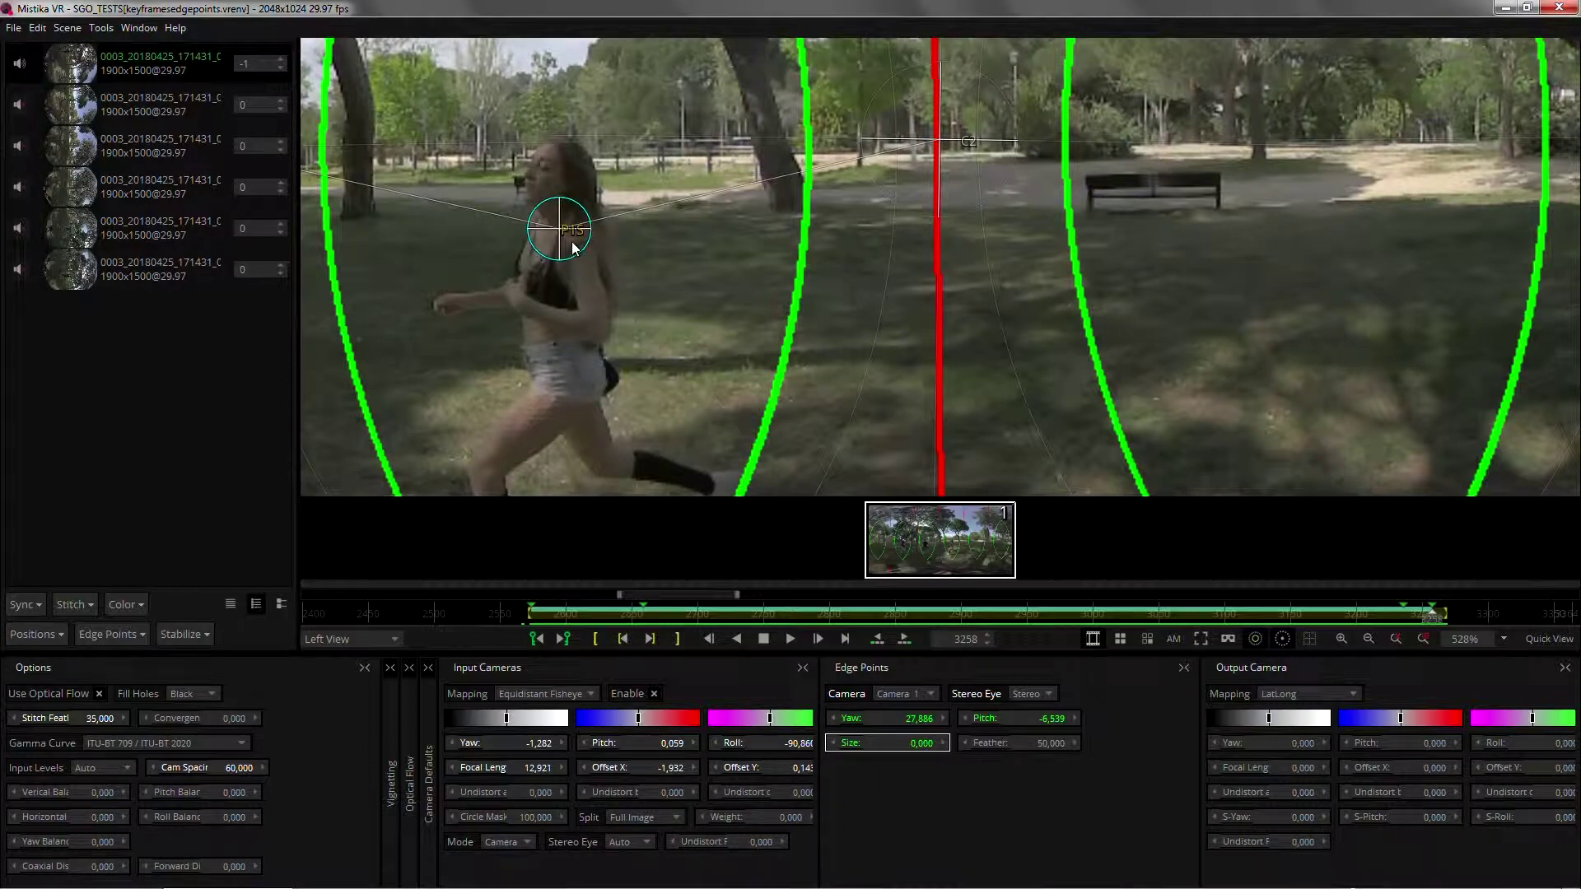
pyautogui.moveTo(1396, 619); pyautogui.dragTo(1437, 627)
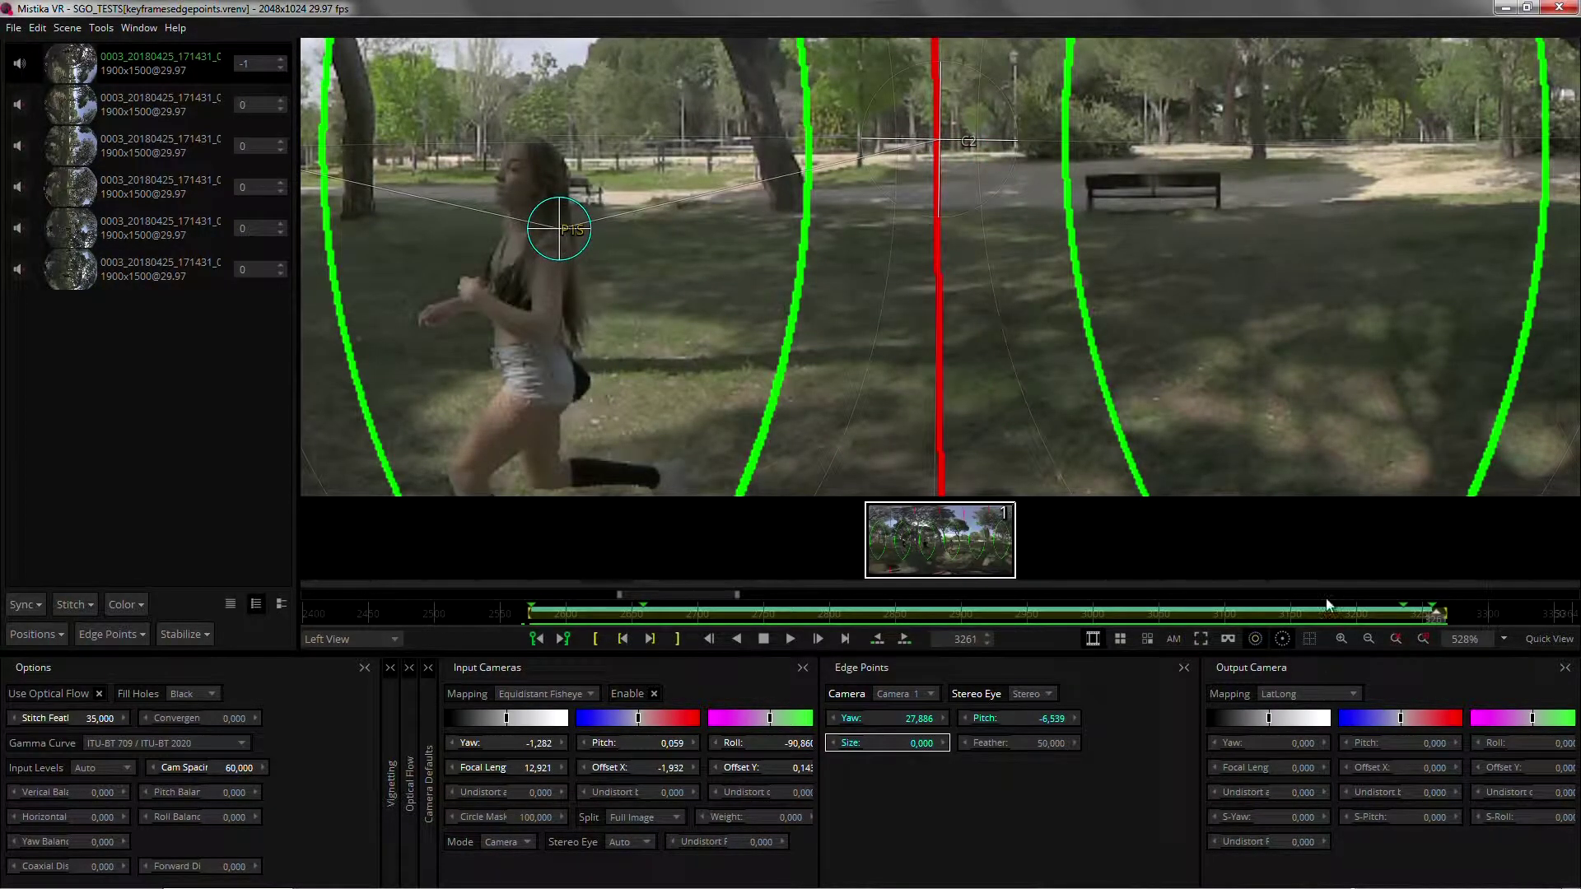
pyautogui.scroll(-5, 903, 264)
# Scrub and play frames 2600–2663 to check the edge point tracks the runner (size 14.258 at 2658)
pyautogui.moveTo(576, 620)
pyautogui.mouseDown()
pyautogui.moveTo(551, 619)
pyautogui.moveTo(587, 617)
pyautogui.mouseUp()
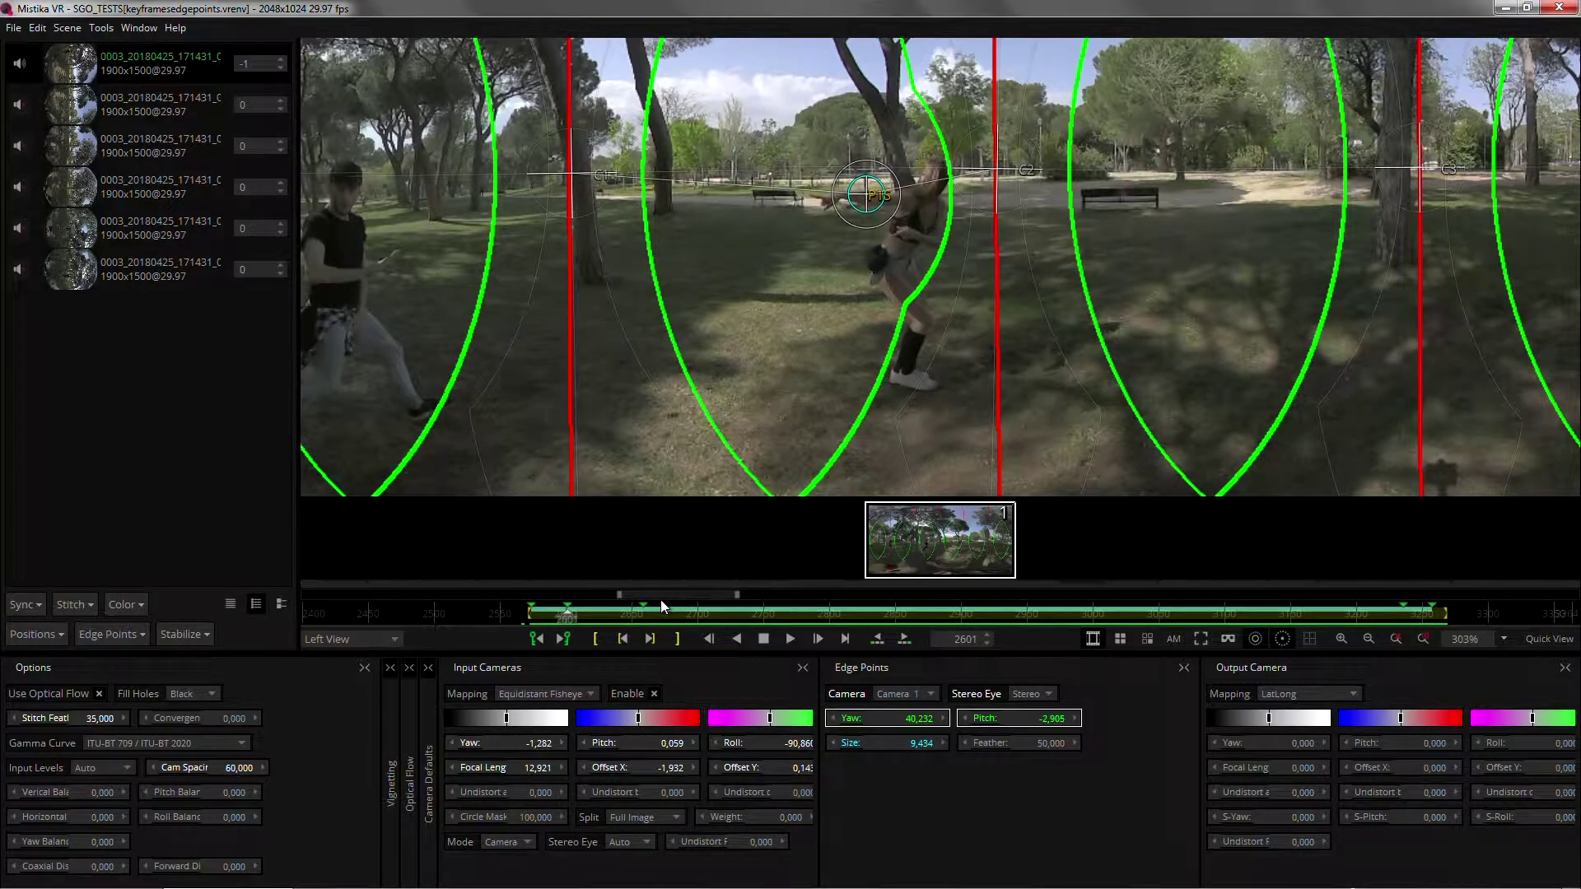
pyautogui.moveTo(574, 613)
pyautogui.mouseDown()
pyautogui.moveTo(550, 620)
pyautogui.moveTo(575, 622)
pyautogui.mouseUp()
pyautogui.press('space')
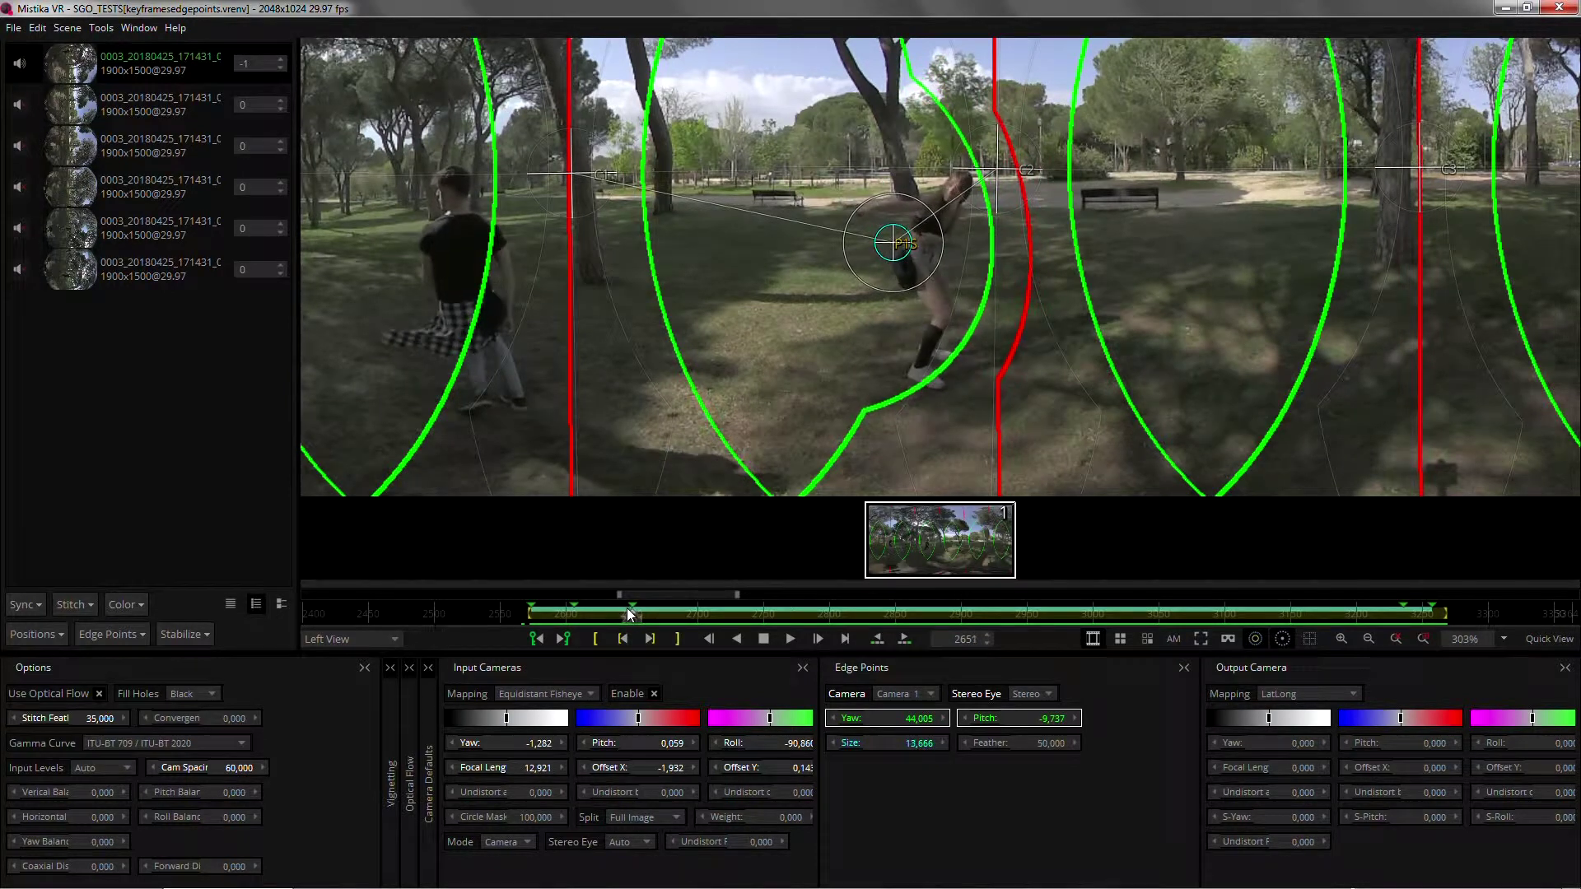
pyautogui.moveTo(642, 614); pyautogui.dragTo(645, 616)
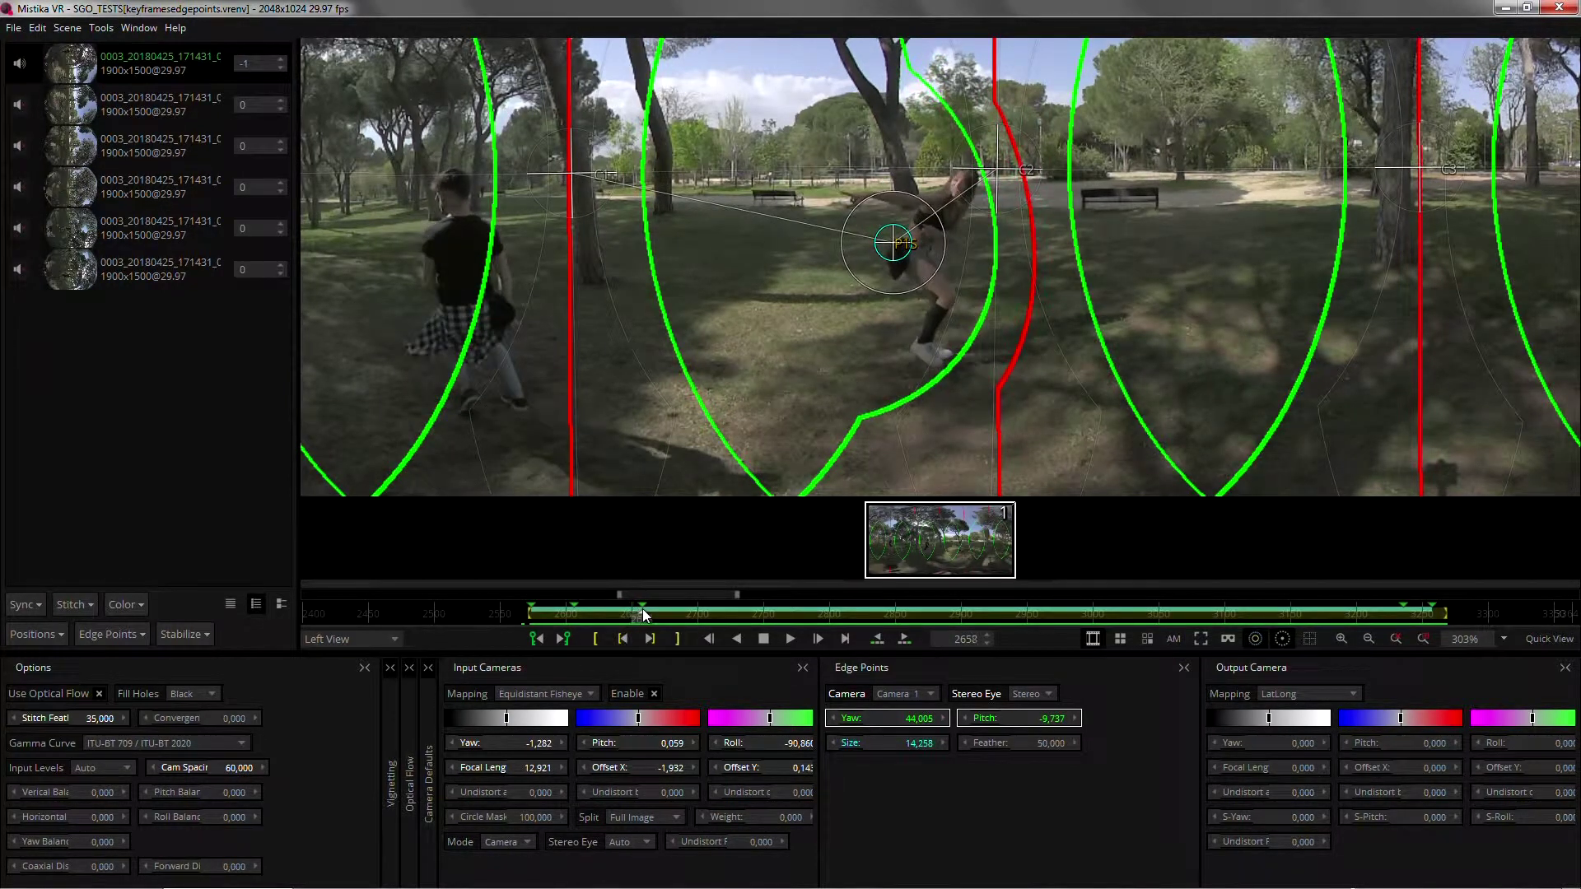